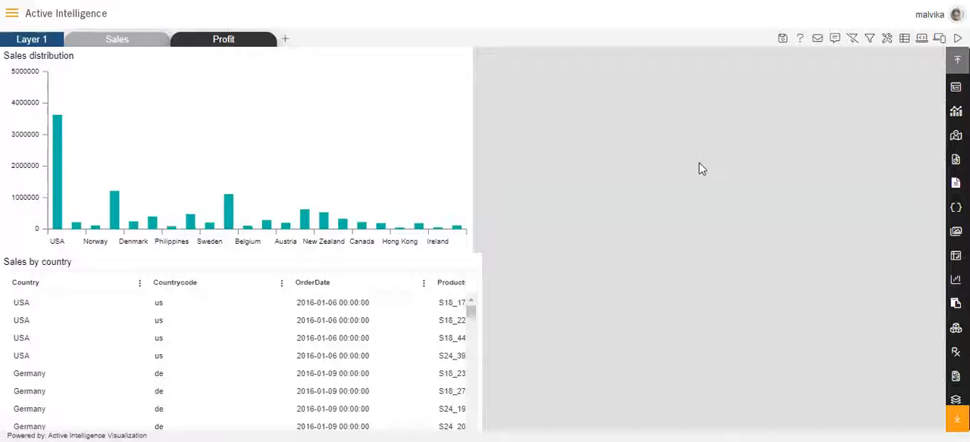
- Add a dashboard filter named "From date"
{"action": "left_click", "coordinate": [869, 39]}
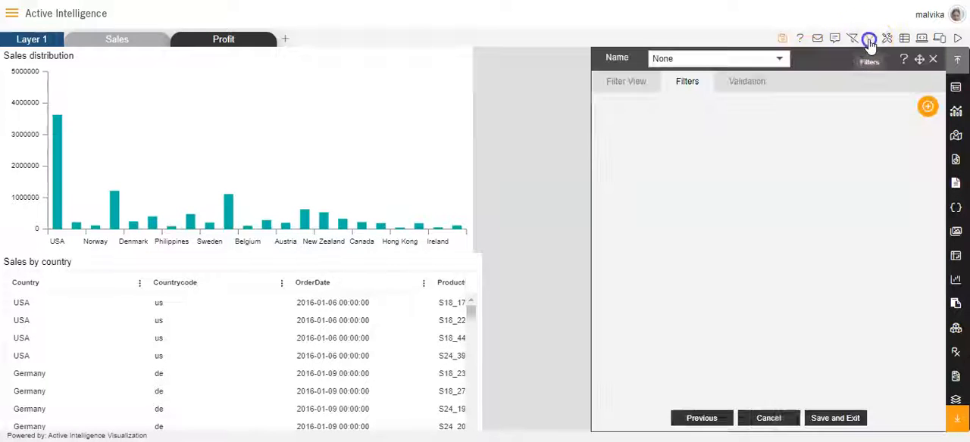
{"action": "left_click", "coordinate": [927, 108]}
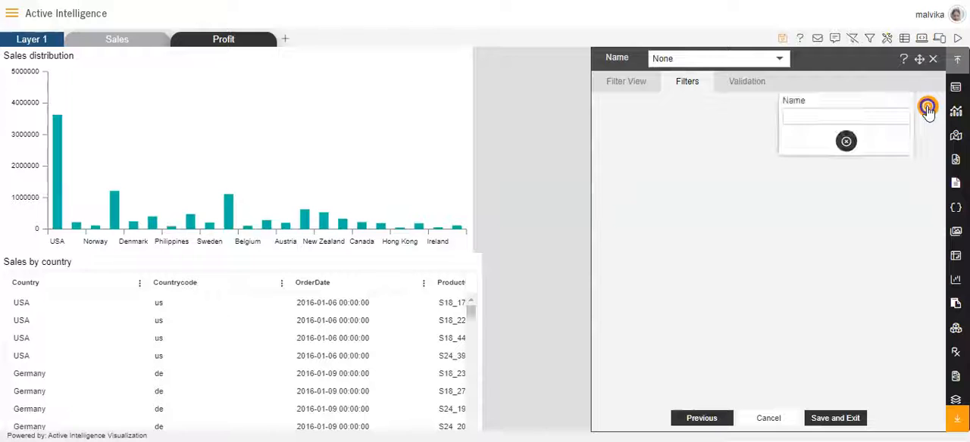
{"action": "left_click", "coordinate": [862, 116]}
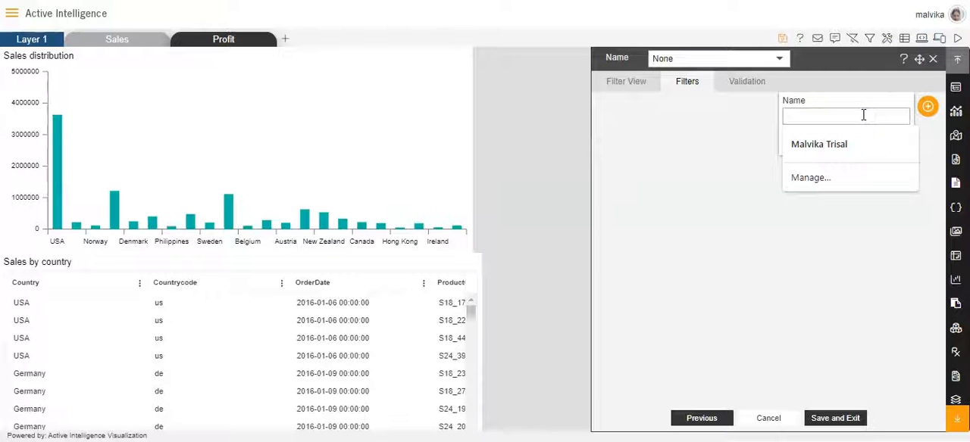
{"action": "type", "text": "From date"}
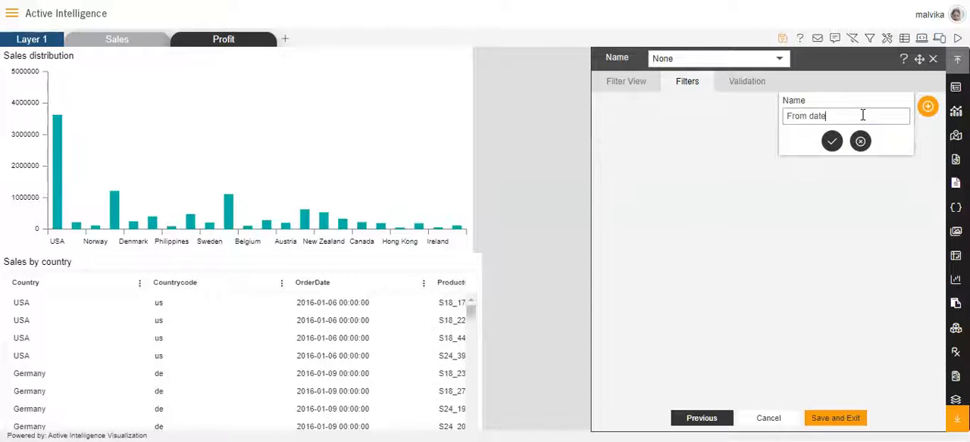
{"action": "left_click", "coordinate": [832, 142]}
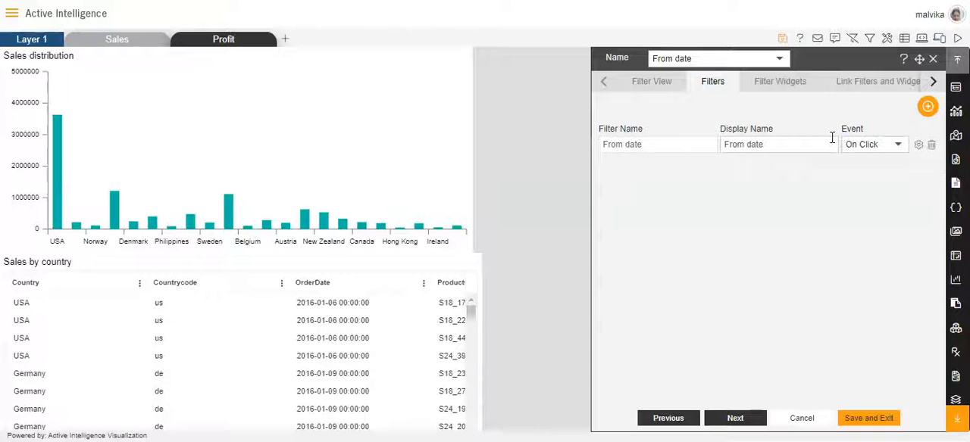
- Add a second dashboard filter named "To date"
{"action": "left_click", "coordinate": [926, 108]}
{"action": "left_click", "coordinate": [876, 110]}
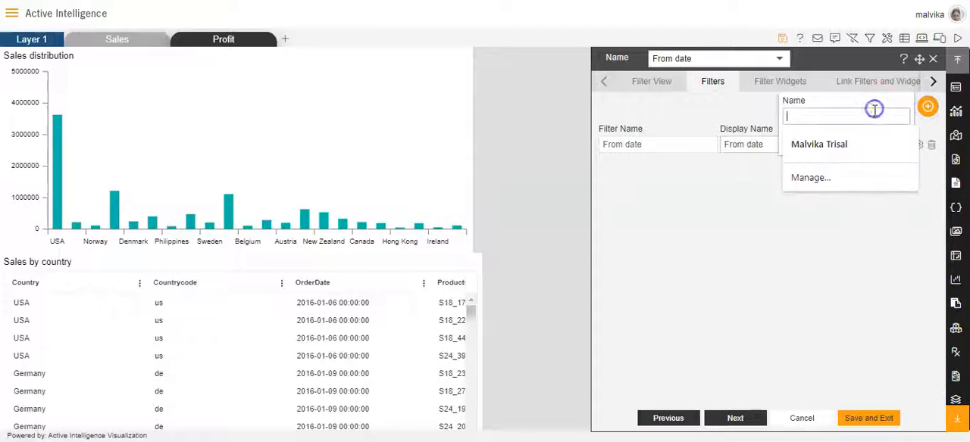
{"action": "key", "text": "Caps_Lock"}
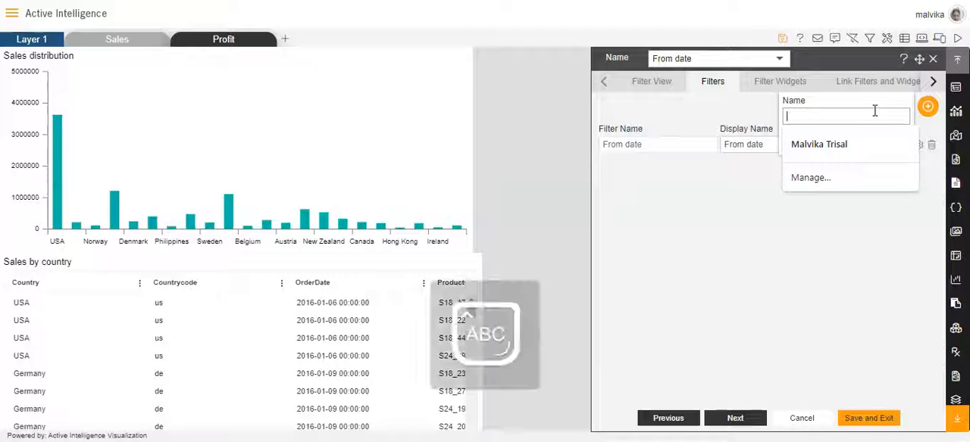
{"action": "type", "text": "T"}
{"action": "key", "text": "Caps_Lock"}
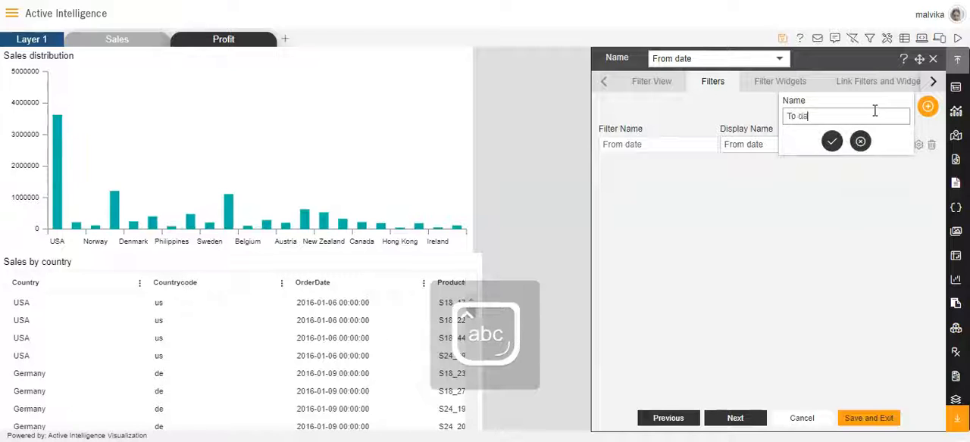
{"action": "left_click", "coordinate": [832, 141]}
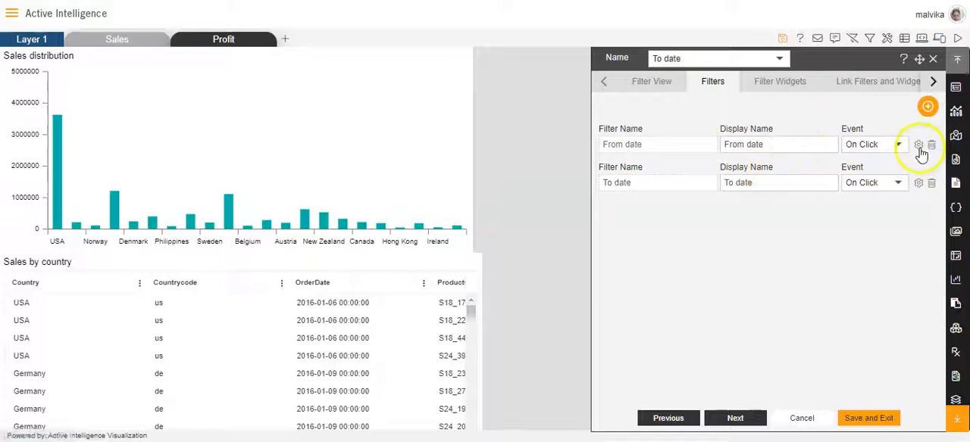
- Configure the From date filter with display type Date, condition Greater than or Equal, default value 2016-01-06, and Set Default When Clear enabled
{"action": "left_click", "coordinate": [918, 147]}
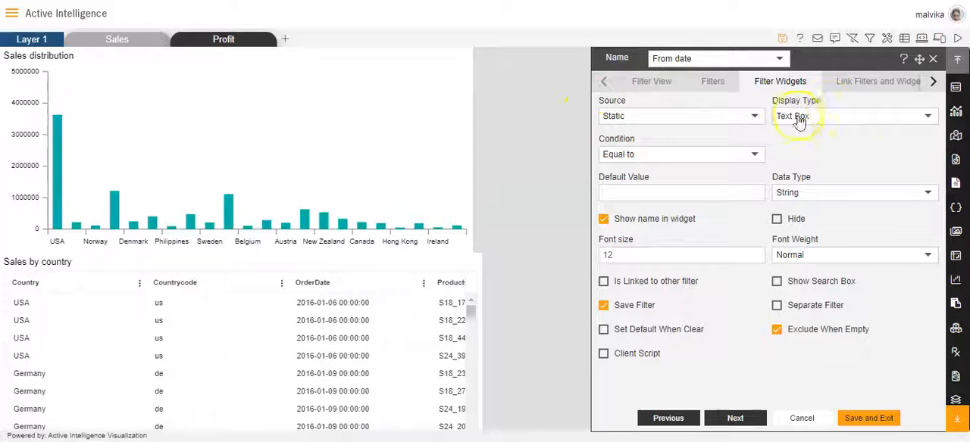
{"action": "left_click", "coordinate": [928, 116]}
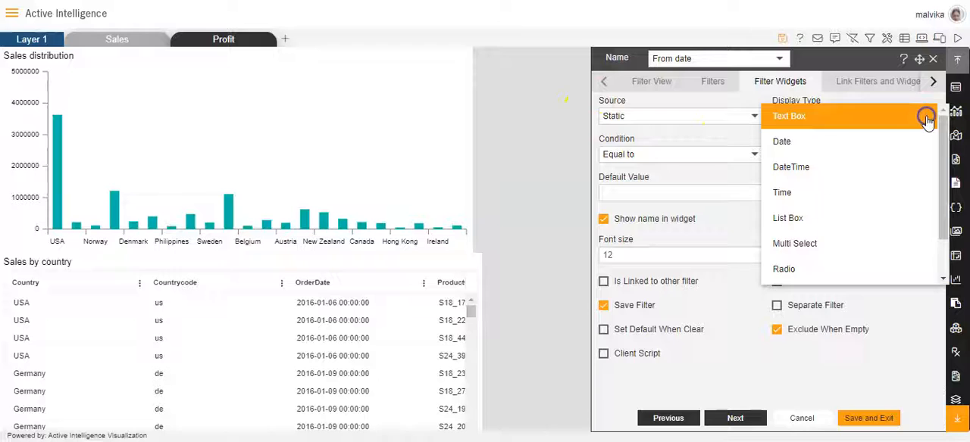
{"action": "left_click", "coordinate": [836, 144]}
{"action": "left_click", "coordinate": [748, 154]}
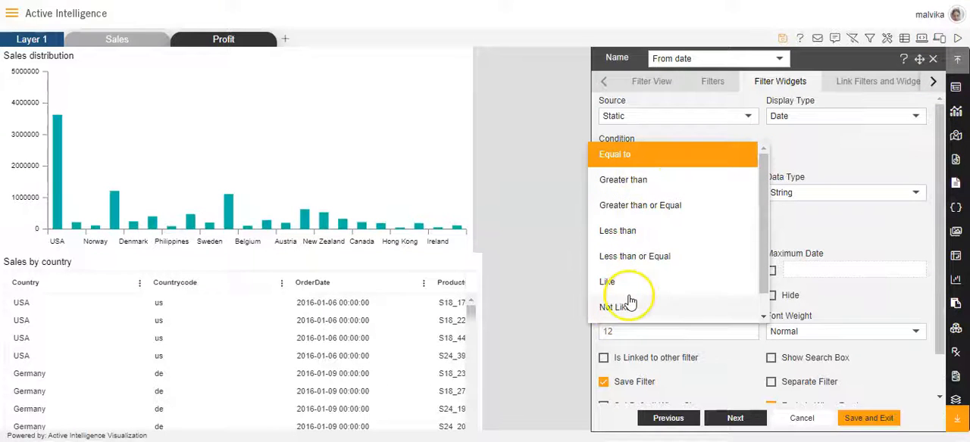
{"action": "left_click", "coordinate": [621, 205]}
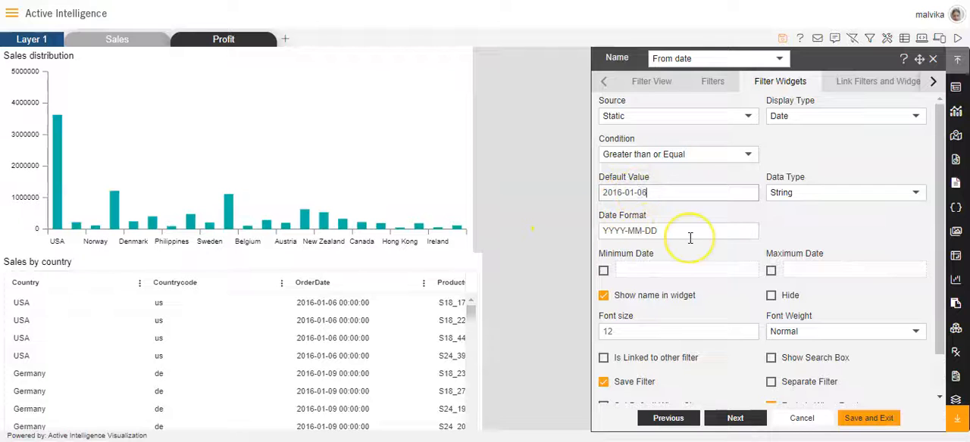
{"action": "scroll", "coordinate": [690, 238], "scroll_direction": "down", "scroll_amount": 1}
{"action": "left_click", "coordinate": [602, 363]}
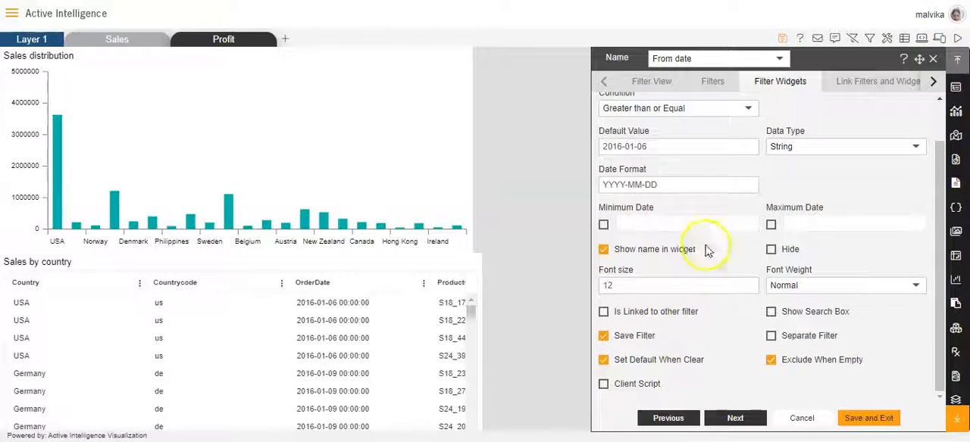
{"action": "scroll", "coordinate": [731, 205], "scroll_direction": "up", "scroll_amount": 1}
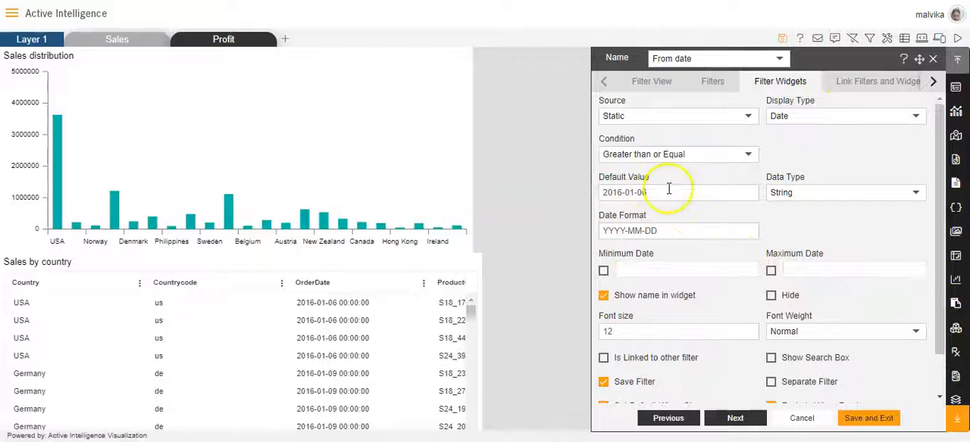
- Link the From date filter to the orderDate column of the Sales by country widget on Layer 1's Sales tab
{"action": "left_click", "coordinate": [862, 83]}
{"action": "left_click", "coordinate": [695, 120]}
{"action": "left_click", "coordinate": [667, 139]}
{"action": "left_click", "coordinate": [809, 113]}
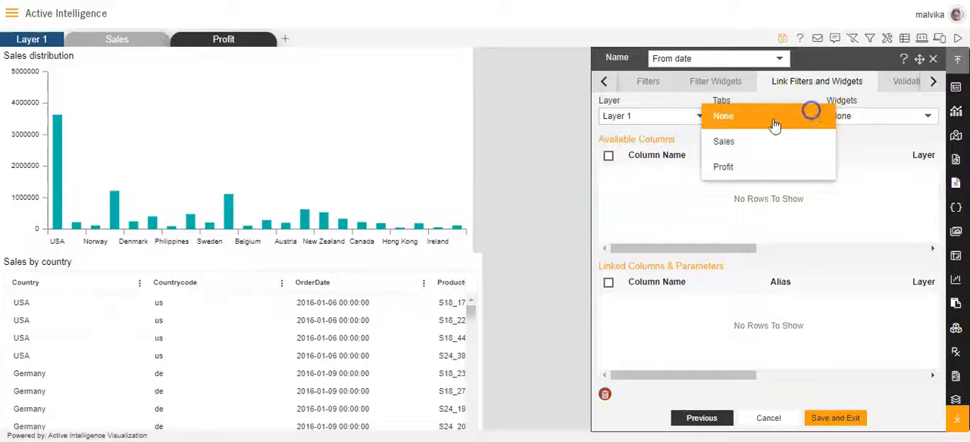
{"action": "left_click", "coordinate": [722, 141]}
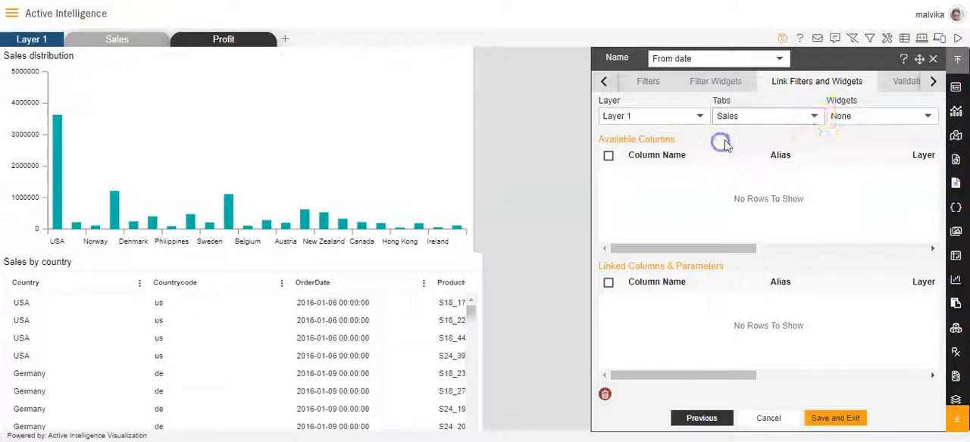
{"action": "left_click", "coordinate": [929, 120]}
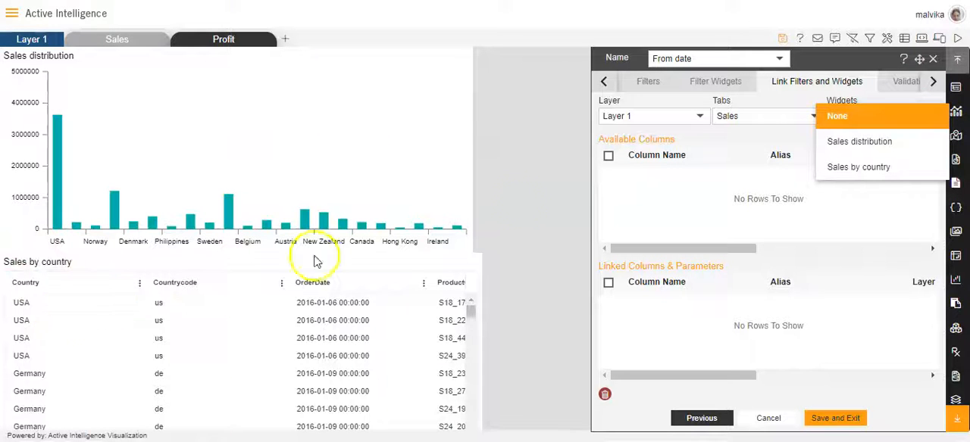
{"action": "left_click", "coordinate": [869, 168]}
{"action": "scroll", "coordinate": [674, 218], "scroll_direction": "down", "scroll_amount": 1}
{"action": "scroll", "coordinate": [671, 218], "scroll_direction": "up", "scroll_amount": 2}
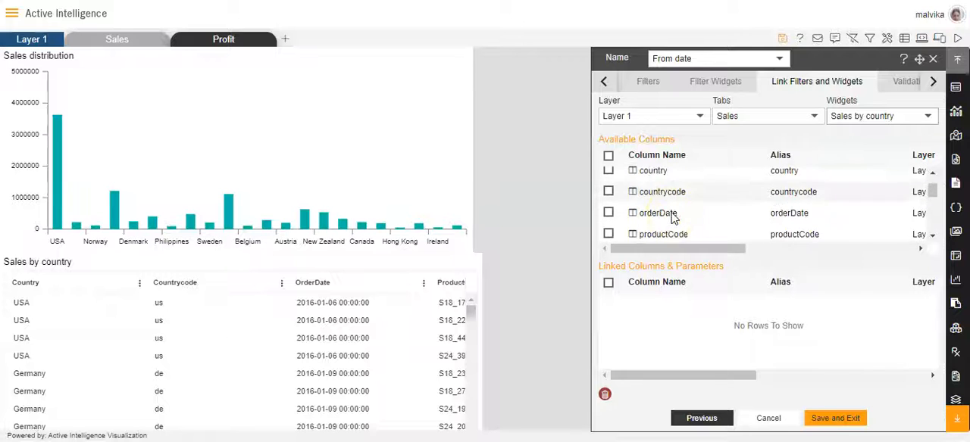
{"action": "scroll", "coordinate": [672, 218], "scroll_direction": "down", "scroll_amount": 3}
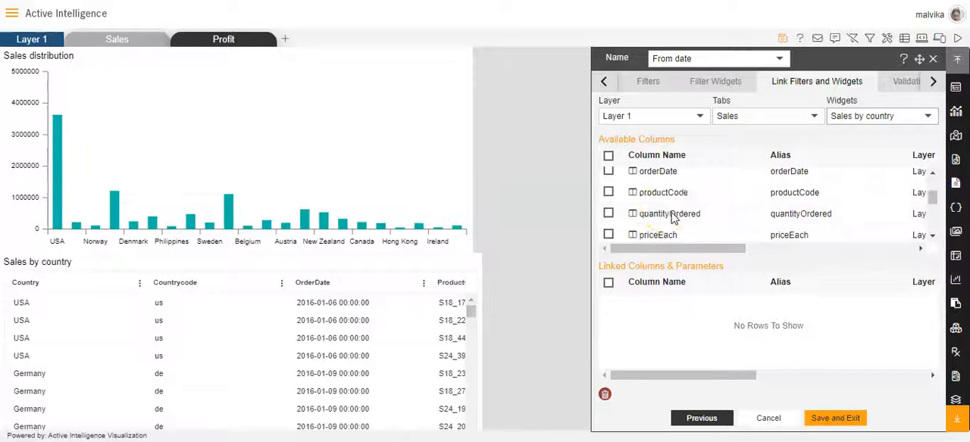
{"action": "left_click", "coordinate": [607, 172]}
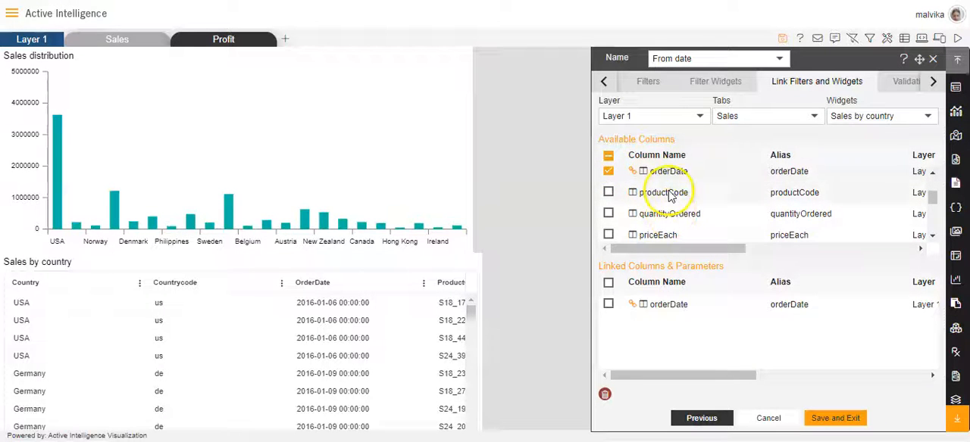
{"action": "scroll", "coordinate": [671, 199], "scroll_direction": "up", "scroll_amount": 2}
{"action": "scroll", "coordinate": [667, 227], "scroll_direction": "down", "scroll_amount": 4}
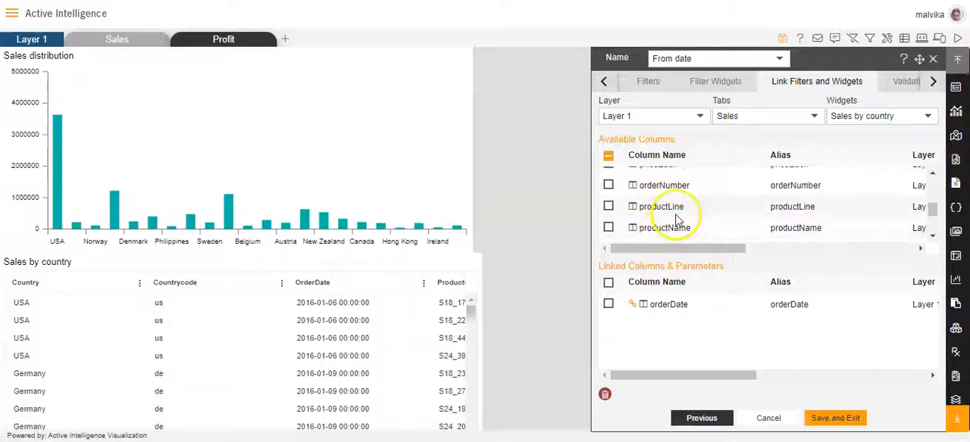
{"action": "scroll", "coordinate": [676, 218], "scroll_direction": "up", "scroll_amount": 4}
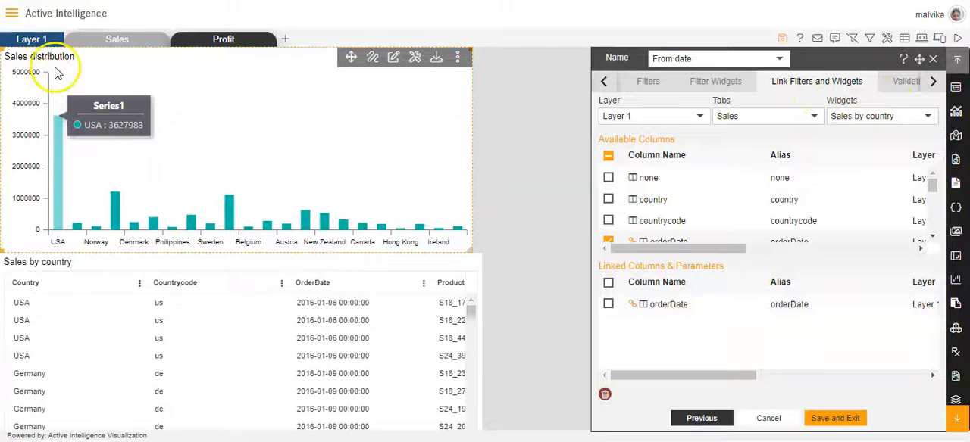
- Link the From date filter to the orderDate column of the Sales distribution widget as well
{"action": "left_click", "coordinate": [927, 115]}
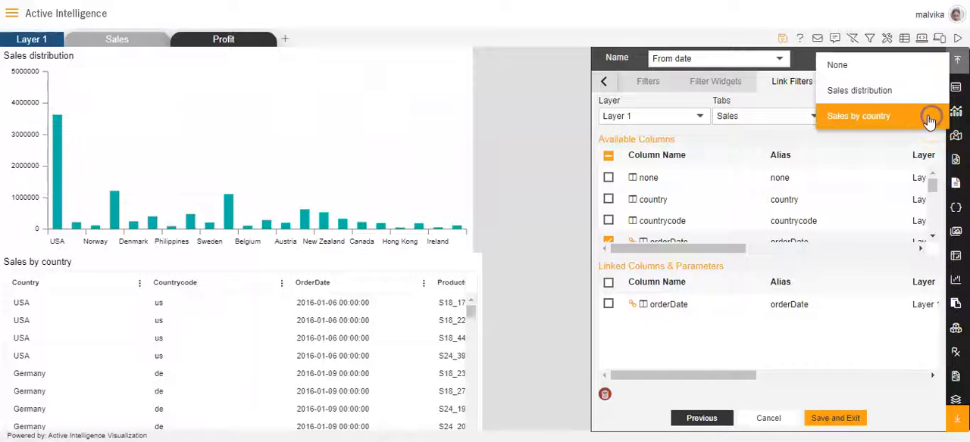
{"action": "left_click", "coordinate": [884, 91]}
{"action": "scroll", "coordinate": [628, 212], "scroll_direction": "down", "scroll_amount": 3}
{"action": "scroll", "coordinate": [628, 212], "scroll_direction": "up", "scroll_amount": 2}
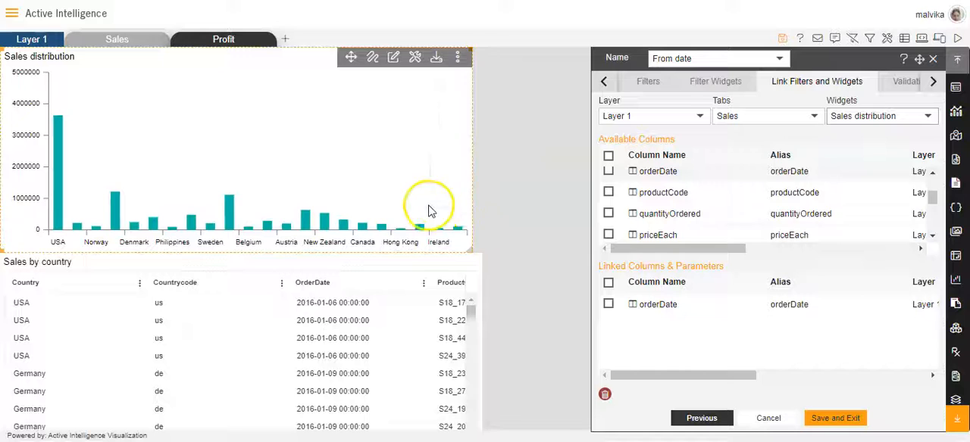
{"action": "scroll", "coordinate": [632, 208], "scroll_direction": "down", "scroll_amount": 2}
{"action": "scroll", "coordinate": [634, 200], "scroll_direction": "up", "scroll_amount": 2}
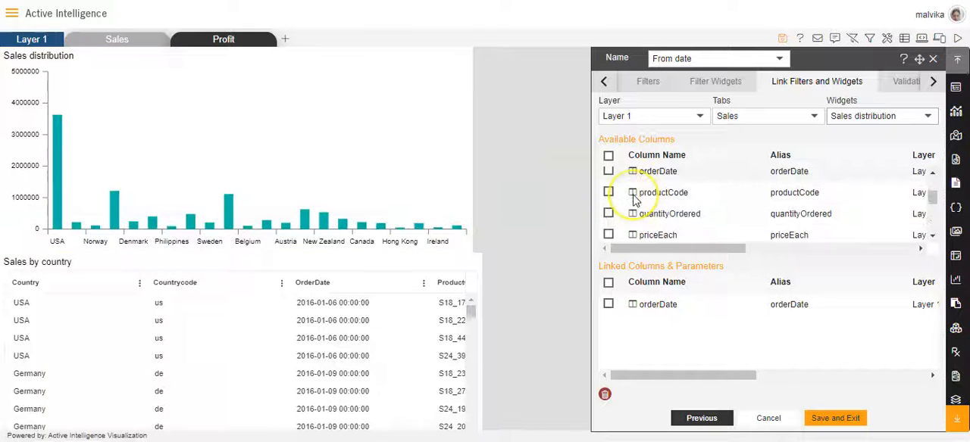
{"action": "left_click", "coordinate": [607, 171]}
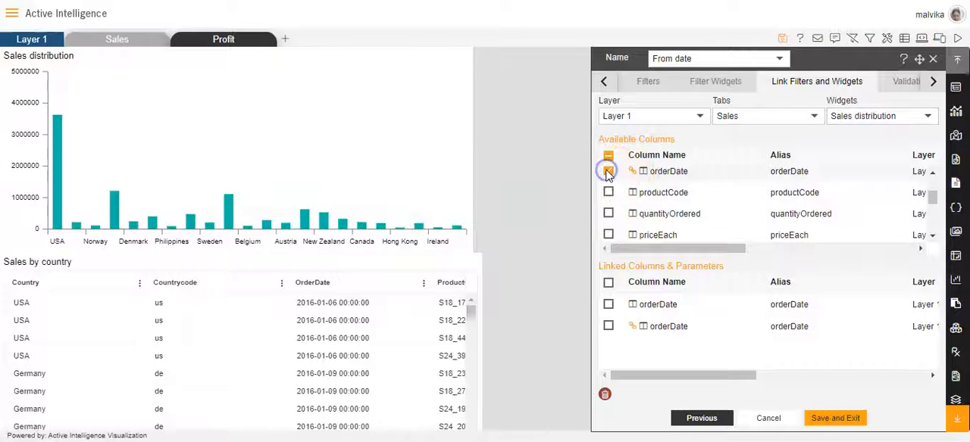
- Place the From date and To date filters on the dashboard, then save and exit the filter settings
{"action": "left_click", "coordinate": [607, 84]}
{"action": "left_click", "coordinate": [645, 83]}
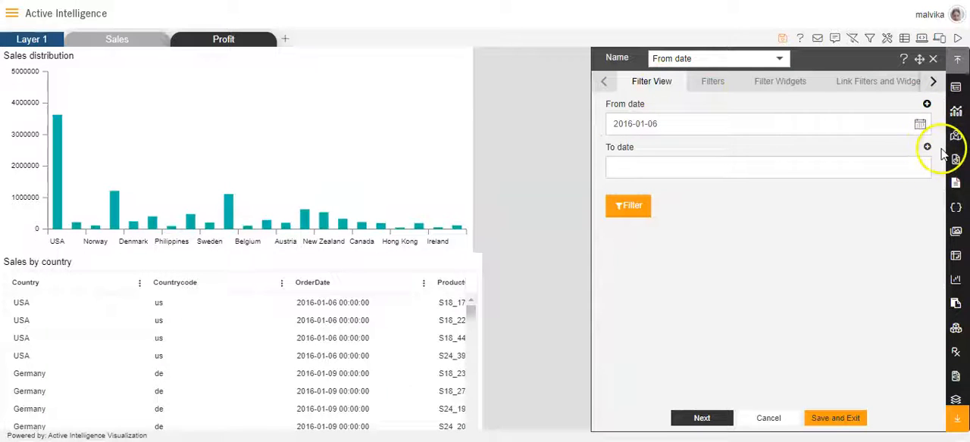
{"action": "left_click", "coordinate": [927, 104]}
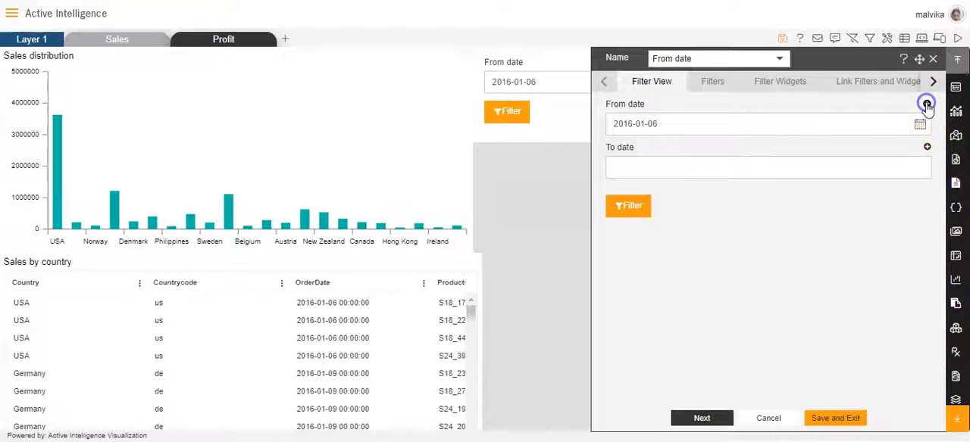
{"action": "left_click", "coordinate": [925, 148]}
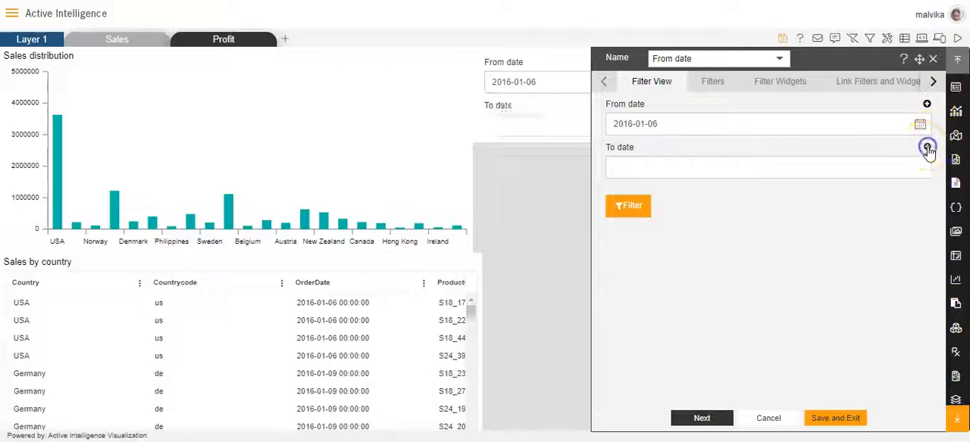
{"action": "left_click", "coordinate": [831, 418]}
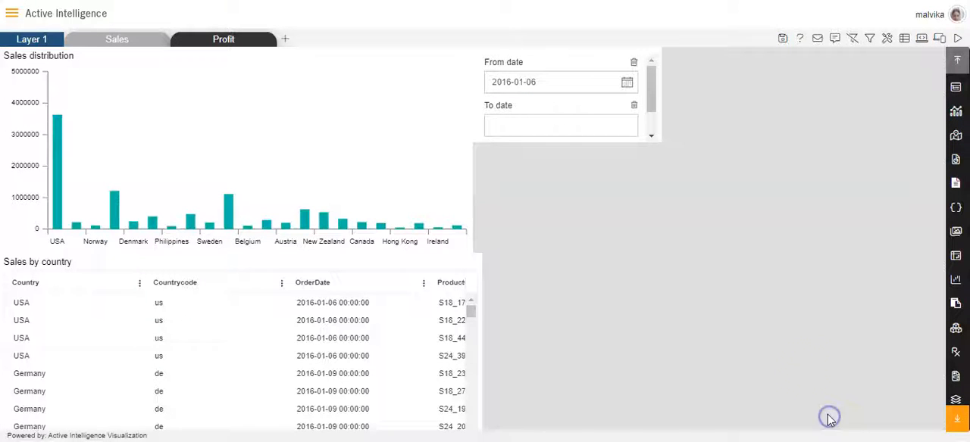
- Save the dashboard and open it in preview mode to view the filters with the sales widgets
{"action": "left_click", "coordinate": [590, 114]}
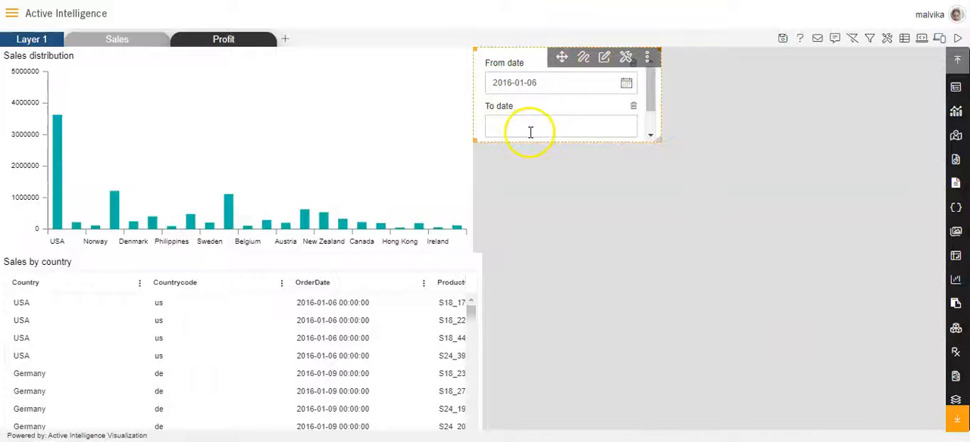
{"action": "left_click", "coordinate": [781, 40]}
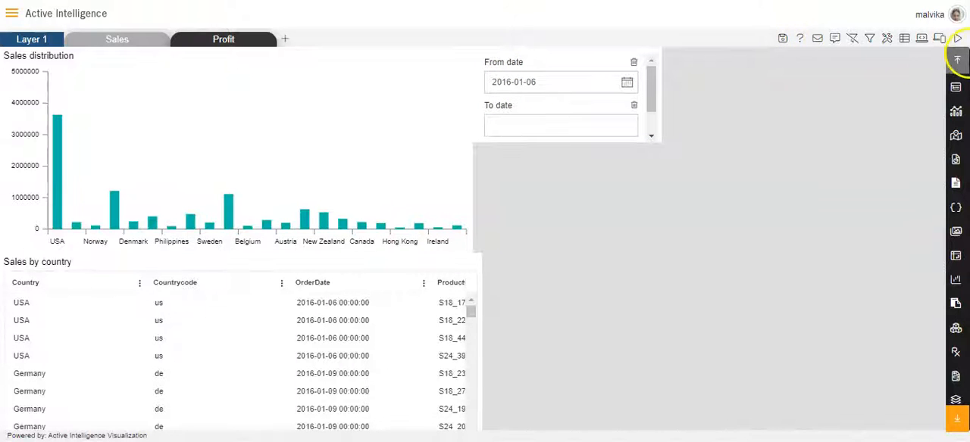
{"action": "left_click", "coordinate": [958, 39]}
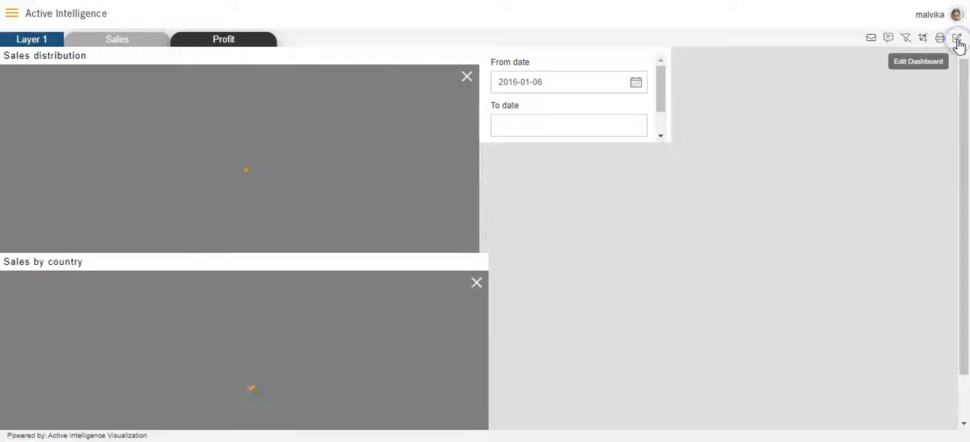
{"action": "scroll", "coordinate": [604, 109], "scroll_direction": "down", "scroll_amount": 1}
{"action": "scroll", "coordinate": [632, 132], "scroll_direction": "up", "scroll_amount": 1}
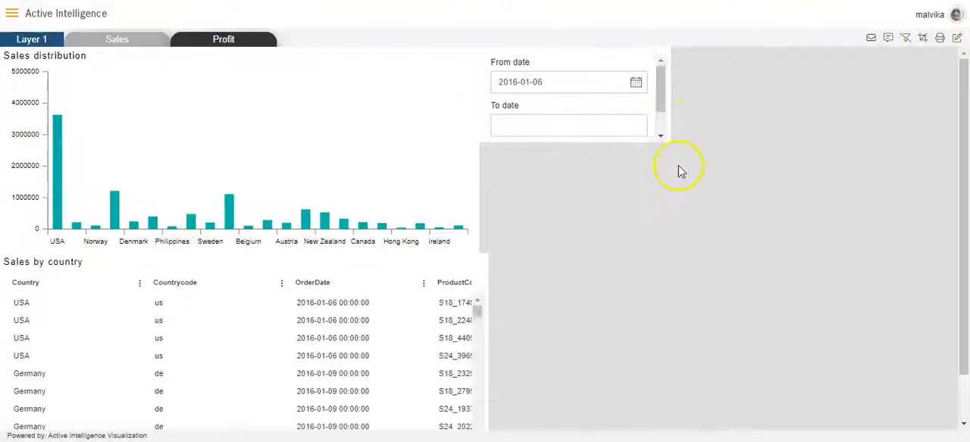
- Return the dashboard to edit mode and enlarge the date filter widget to fit both date fields and the Filter button
{"action": "scroll", "coordinate": [661, 122], "scroll_direction": "down", "scroll_amount": 1}
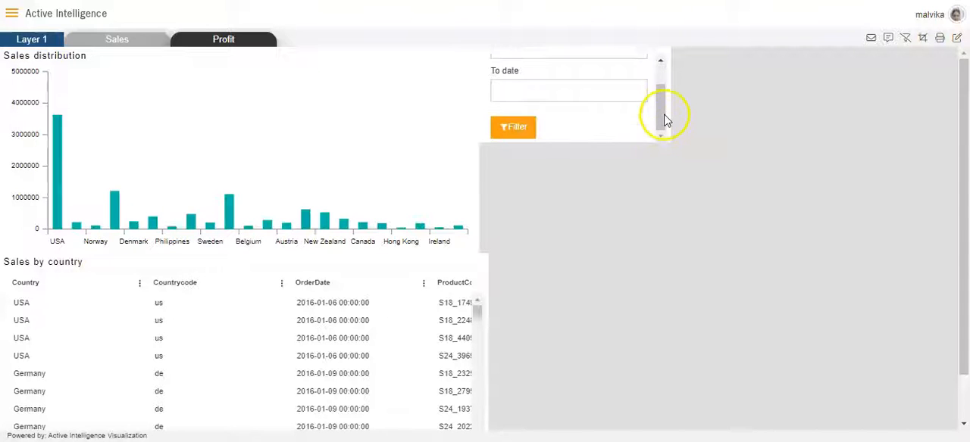
{"action": "scroll", "coordinate": [640, 129], "scroll_direction": "down", "scroll_amount": 1}
{"action": "scroll", "coordinate": [816, 137], "scroll_direction": "up", "scroll_amount": 1}
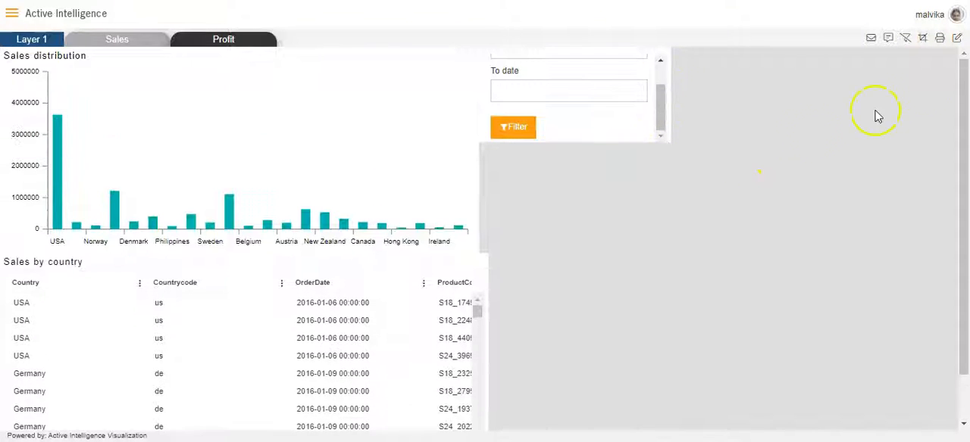
{"action": "left_click", "coordinate": [956, 38]}
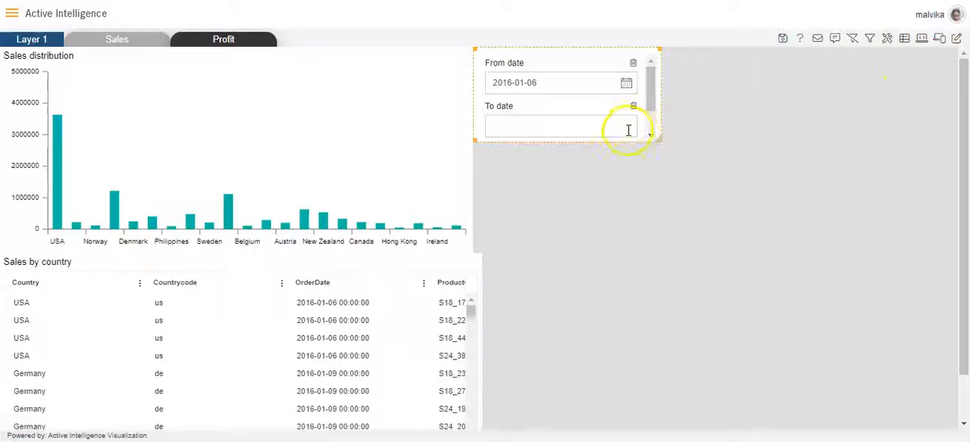
{"action": "left_click_drag", "start_coordinate": [654, 139], "coordinate": [791, 231]}
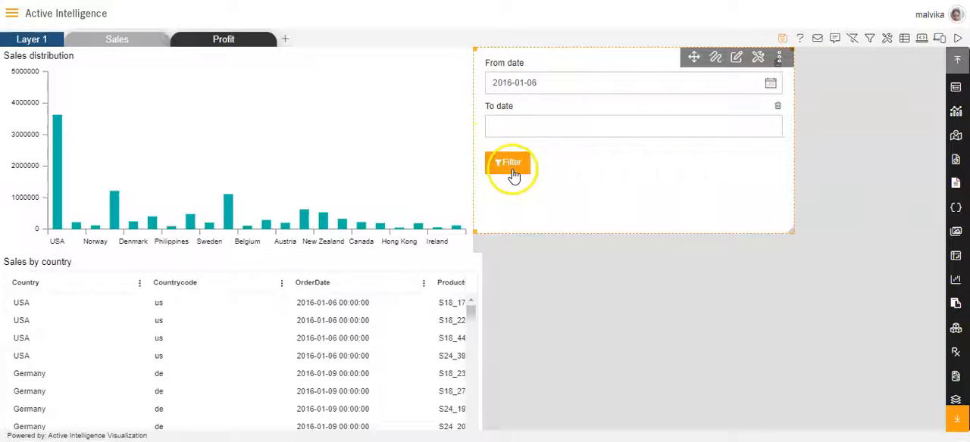
- Open the date filter widget's settings and clear the filter button's text in the Filter Button Properties
{"action": "left_click", "coordinate": [760, 60]}
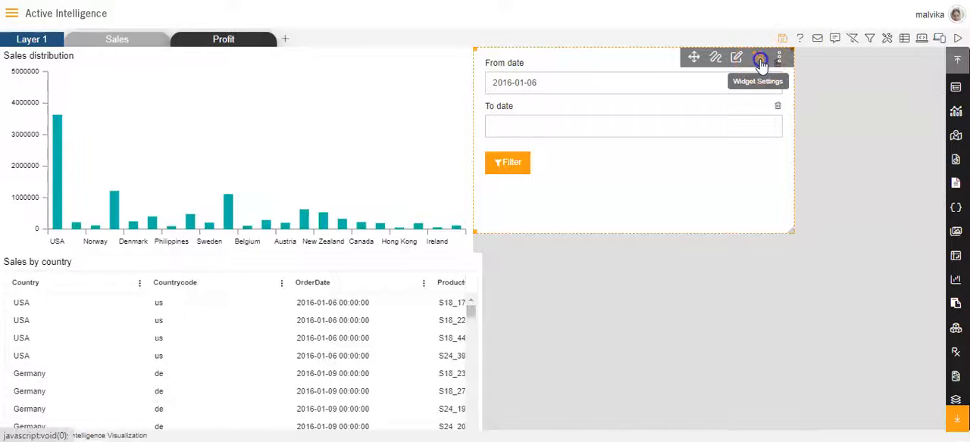
{"action": "left_click", "coordinate": [682, 228]}
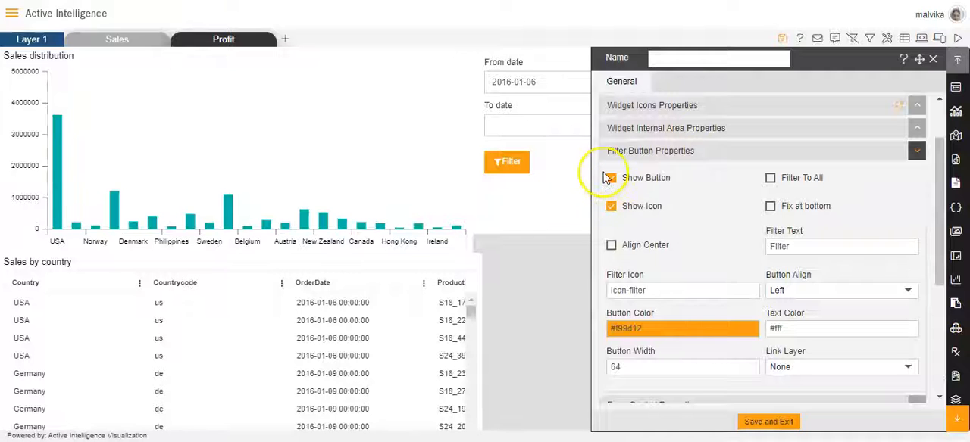
{"action": "scroll", "coordinate": [682, 225], "scroll_direction": "down", "scroll_amount": 2}
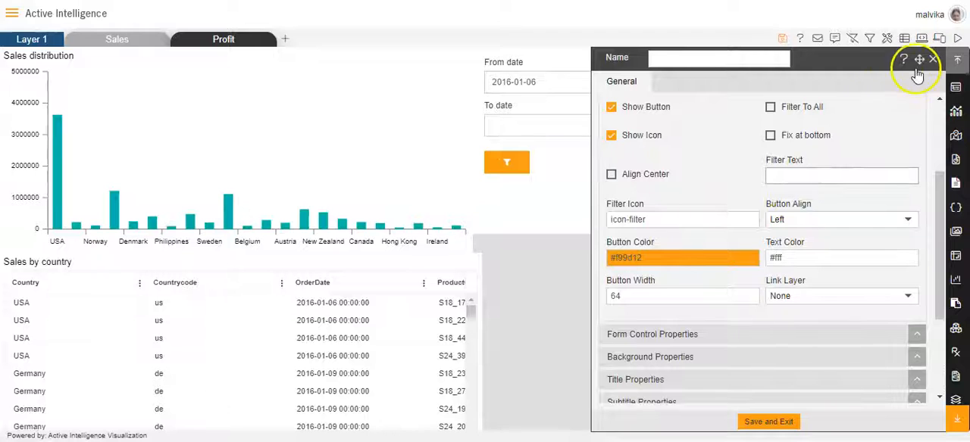
{"action": "left_click_drag", "start_coordinate": [913, 65], "coordinate": [352, 114]}
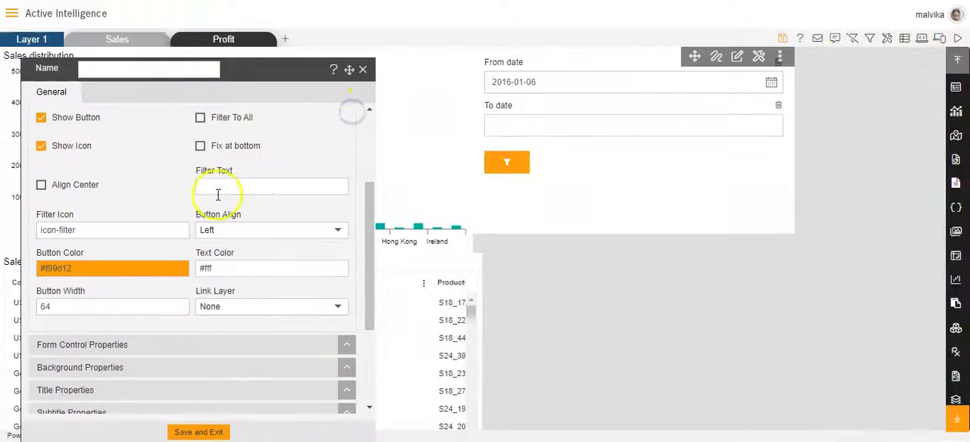
- Set the filter button's color to green #12f967 and its width to 34
{"action": "scroll", "coordinate": [174, 230], "scroll_direction": "down", "scroll_amount": 2}
{"action": "left_click", "coordinate": [108, 199]}
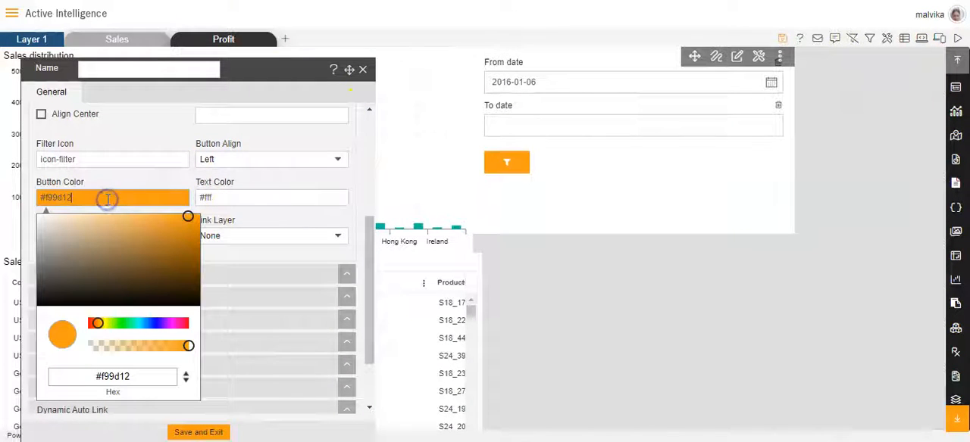
{"action": "left_click", "coordinate": [140, 327]}
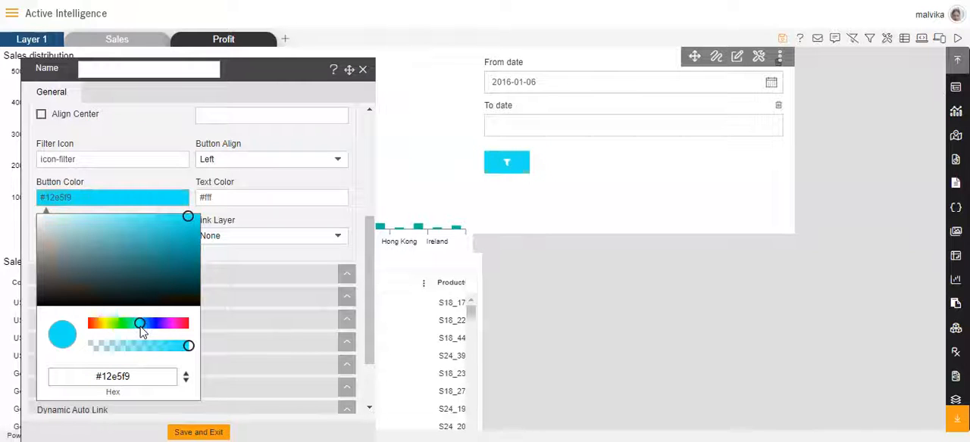
{"action": "left_click", "coordinate": [122, 326]}
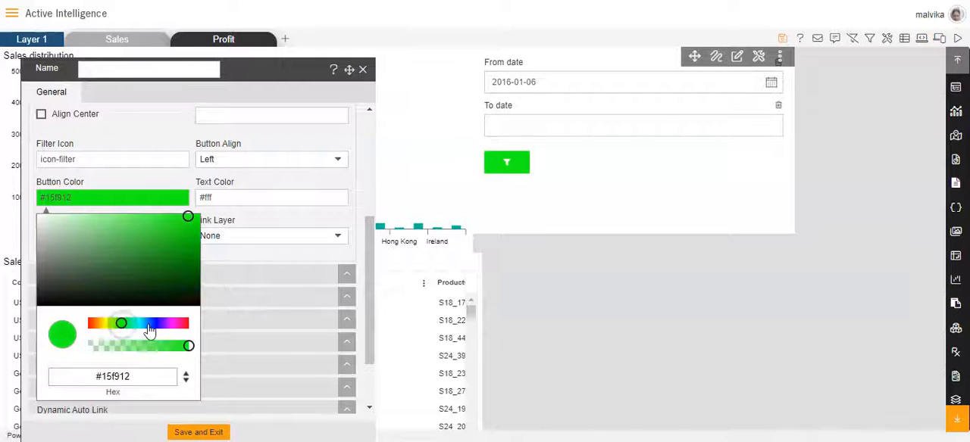
{"action": "left_click", "coordinate": [152, 326]}
{"action": "left_click", "coordinate": [160, 326]}
{"action": "left_click", "coordinate": [126, 327]}
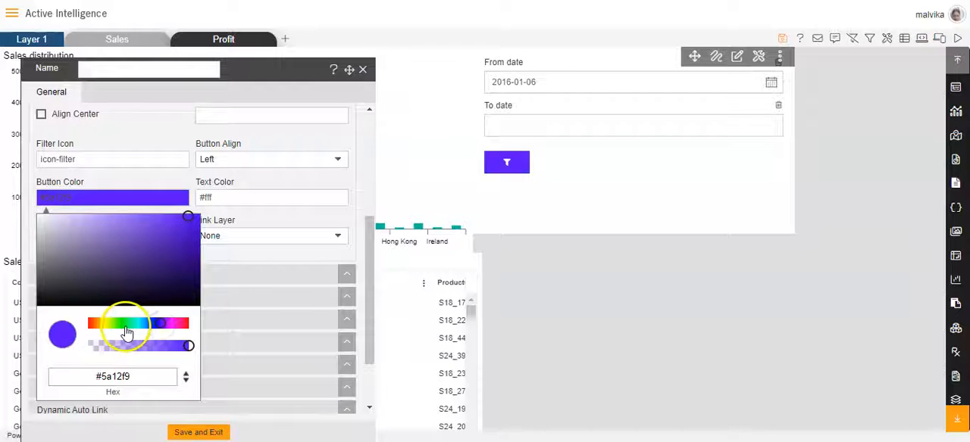
{"action": "left_click", "coordinate": [111, 326]}
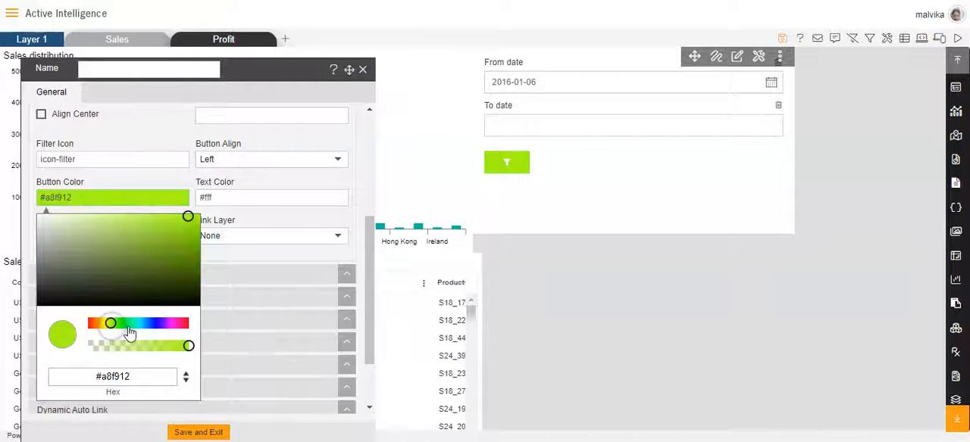
{"action": "left_click", "coordinate": [128, 326]}
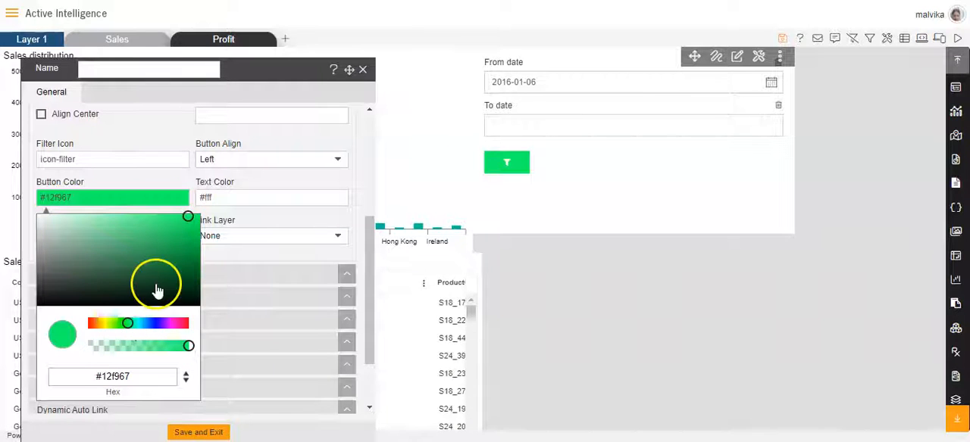
{"action": "scroll", "coordinate": [157, 289], "scroll_direction": "down", "scroll_amount": 2}
{"action": "scroll", "coordinate": [157, 290], "scroll_direction": "up", "scroll_amount": 2}
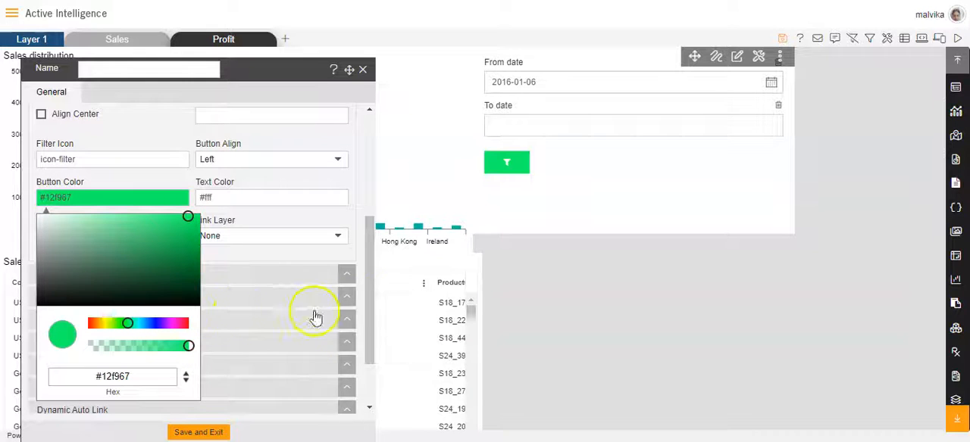
{"action": "left_click", "coordinate": [296, 209]}
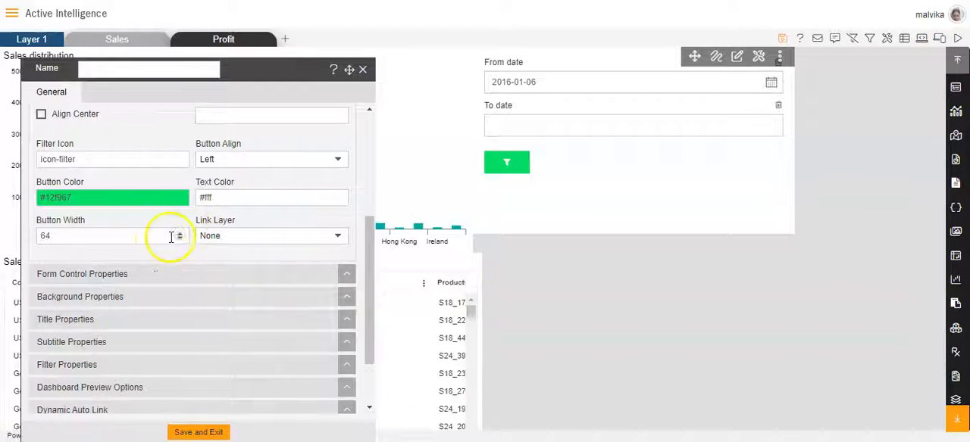
{"action": "double_click", "coordinate": [44, 236]}
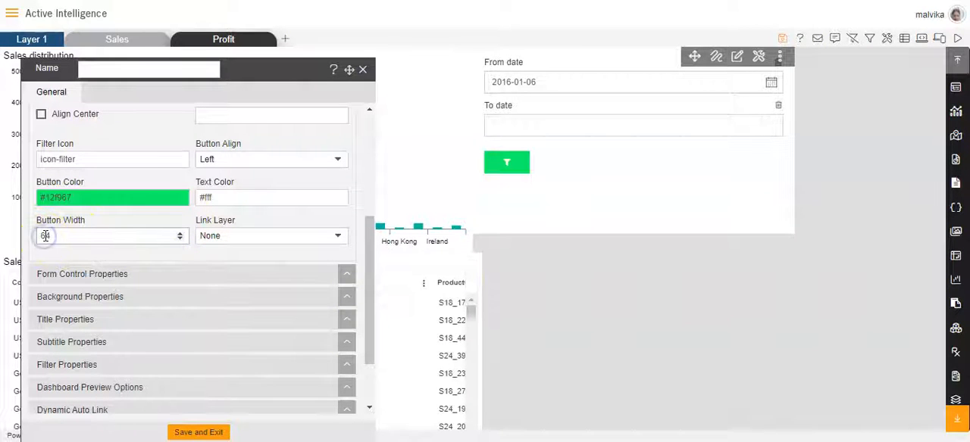
{"action": "type", "text": "4"}
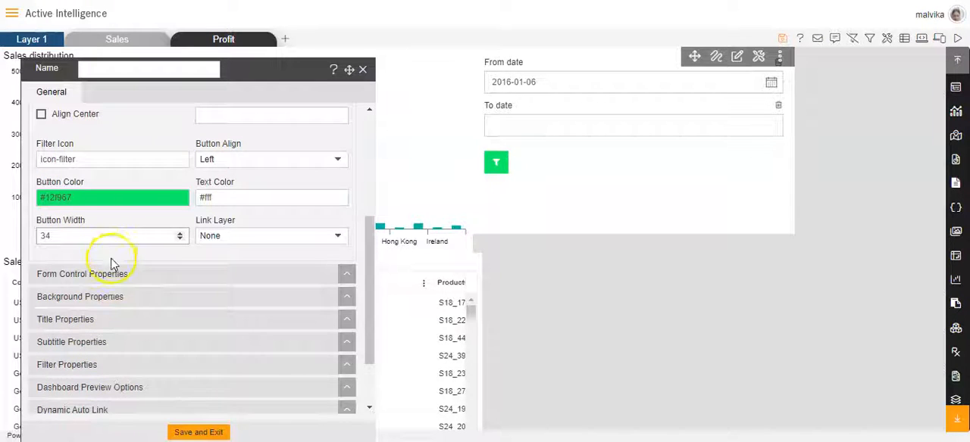
- Enable Horizontal Placement and Align Button Inline With Control for the date filter widget, then save and exit its settings
{"action": "left_click", "coordinate": [114, 273]}
{"action": "scroll", "coordinate": [113, 273], "scroll_direction": "down", "scroll_amount": 2}
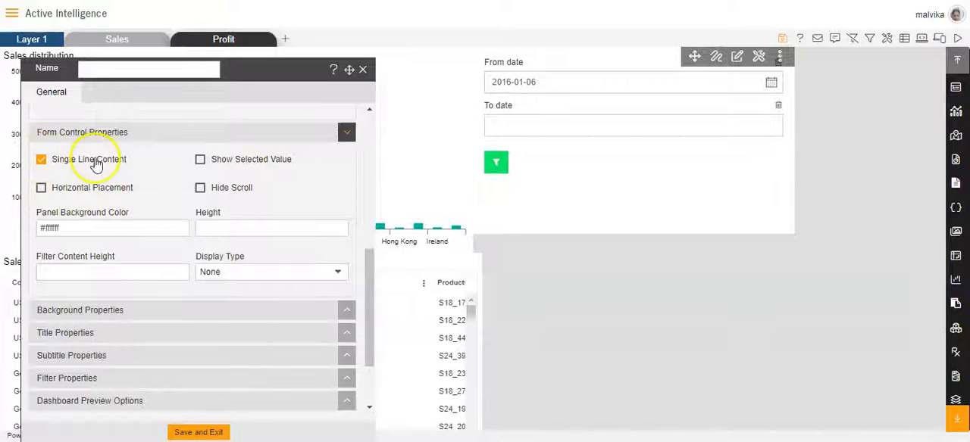
{"action": "left_click", "coordinate": [41, 190]}
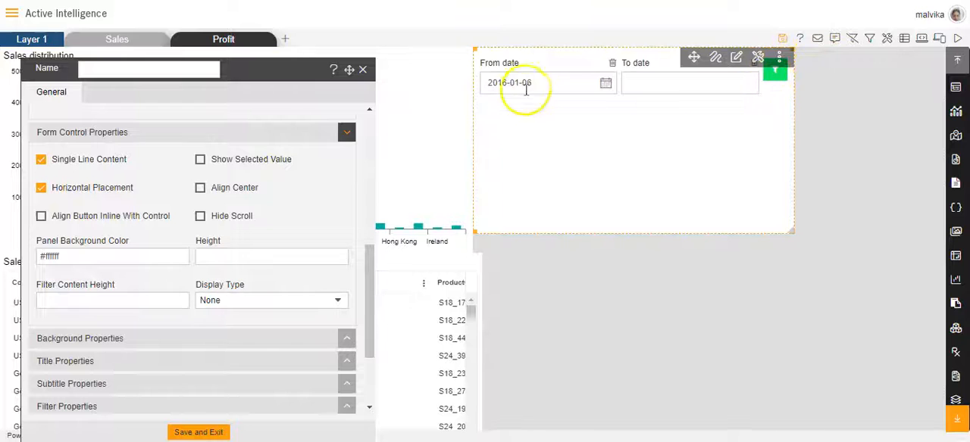
{"action": "left_click", "coordinate": [41, 218]}
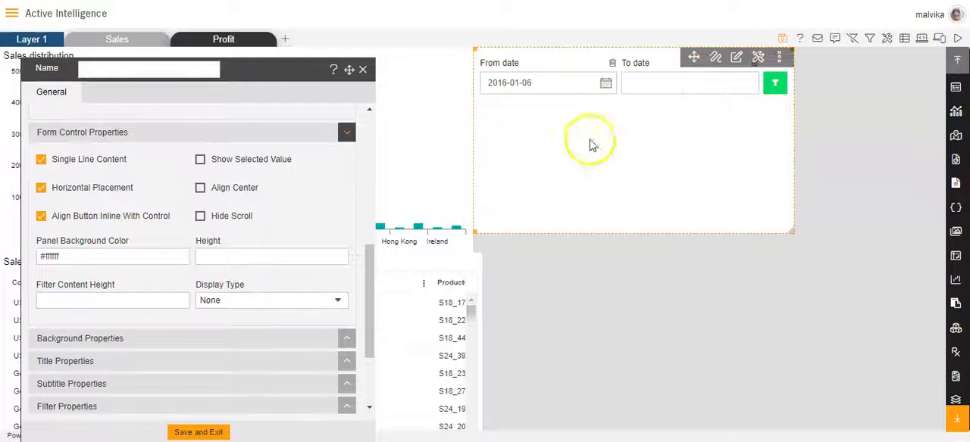
{"action": "scroll", "coordinate": [139, 295], "scroll_direction": "down", "scroll_amount": 1}
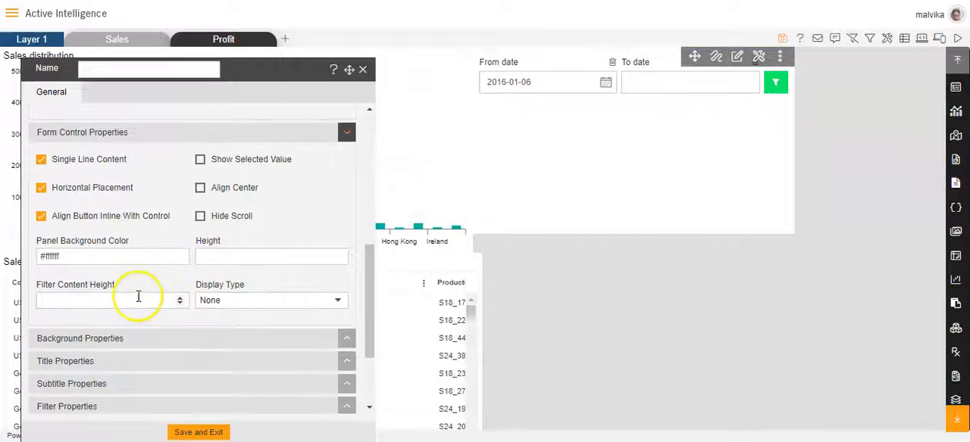
{"action": "left_click", "coordinate": [197, 432]}
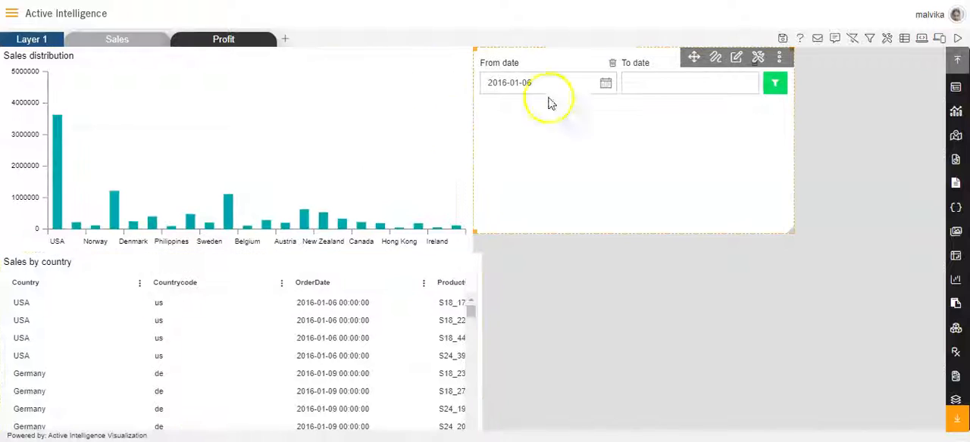
- Configure the To date filter with display type Date and condition Less than or Equal
{"action": "left_click", "coordinate": [640, 84]}
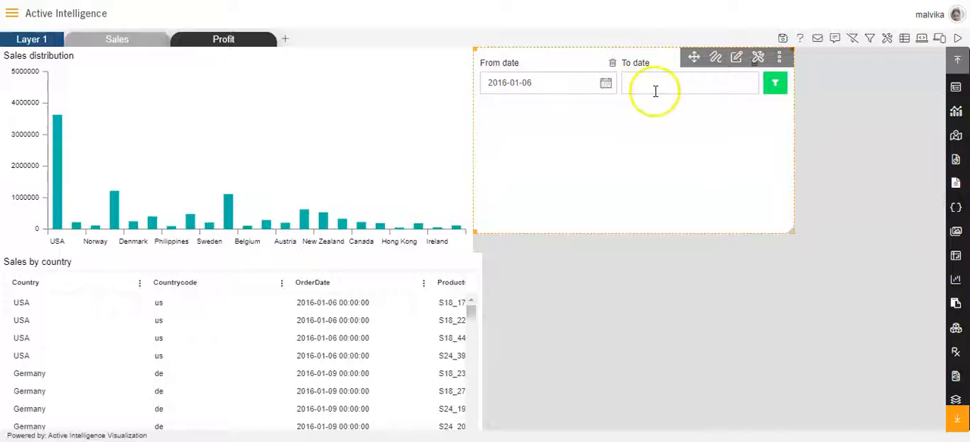
{"action": "left_click", "coordinate": [737, 59]}
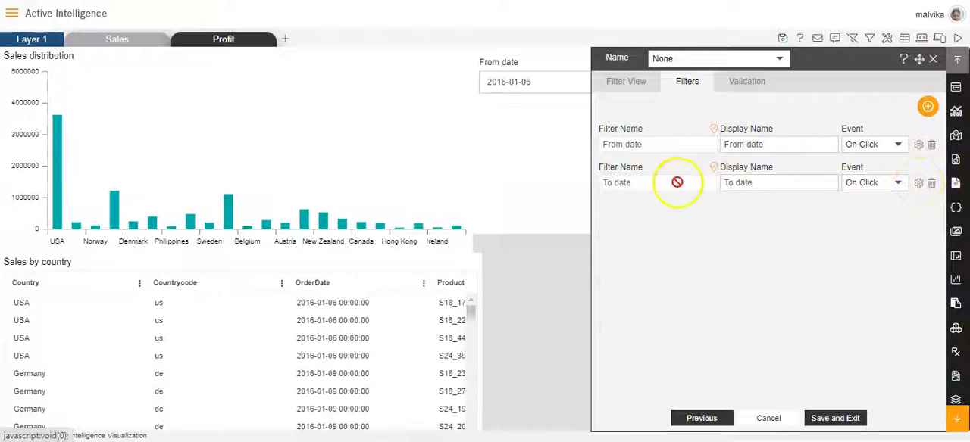
{"action": "left_click", "coordinate": [917, 185]}
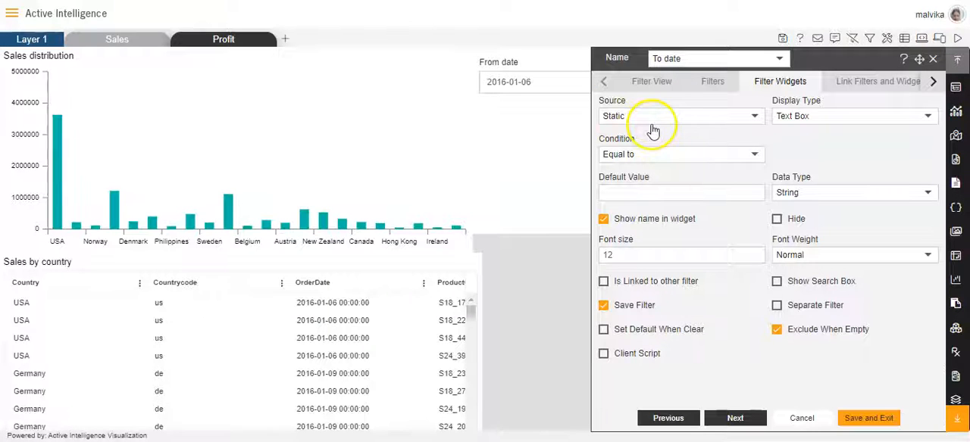
{"action": "left_click", "coordinate": [928, 117]}
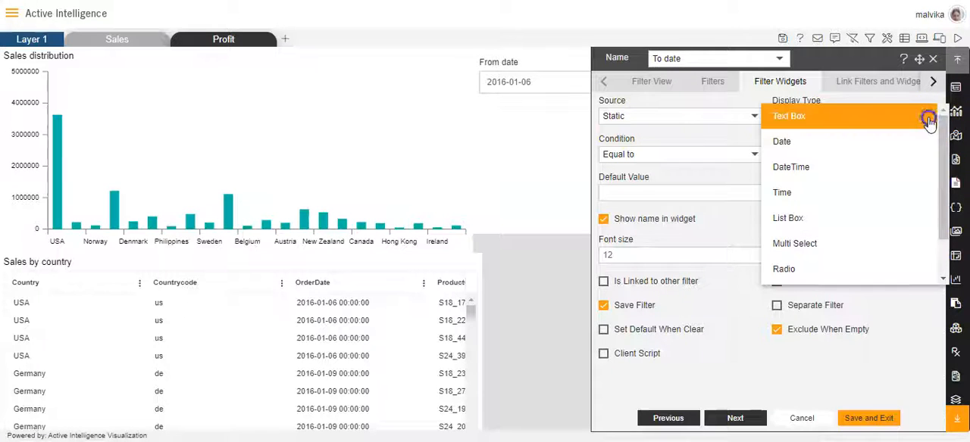
{"action": "left_click", "coordinate": [805, 143]}
{"action": "left_click", "coordinate": [749, 158]}
{"action": "left_click", "coordinate": [750, 160]}
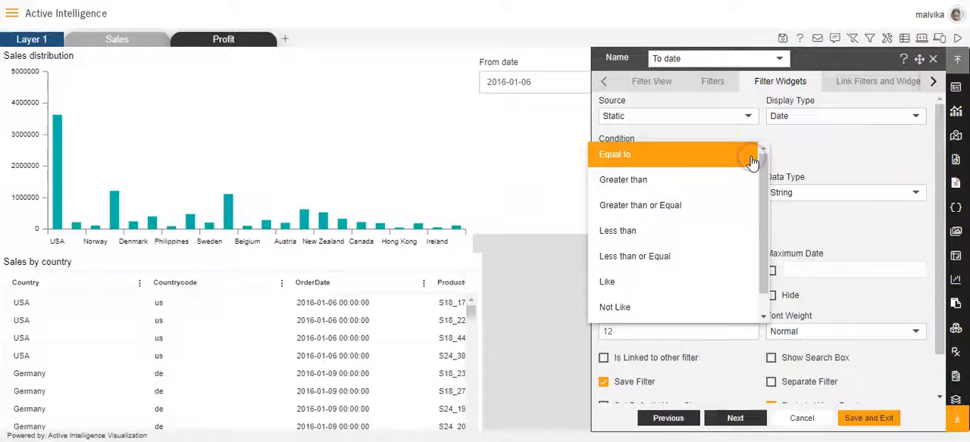
{"action": "left_click", "coordinate": [635, 256]}
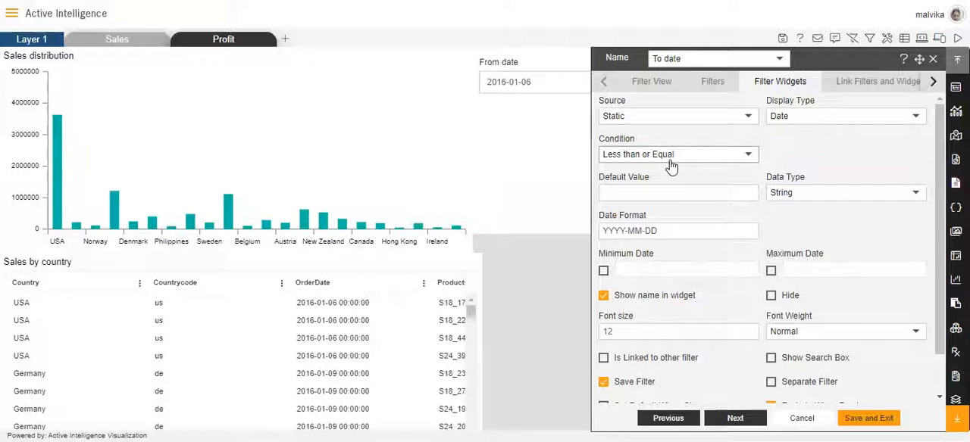
- Leave the To date filter settings and sort the Sales by country table by OrderDate in descending order
{"action": "left_click", "coordinate": [648, 196]}
{"action": "left_click", "coordinate": [317, 282]}
{"action": "left_click", "coordinate": [315, 286]}
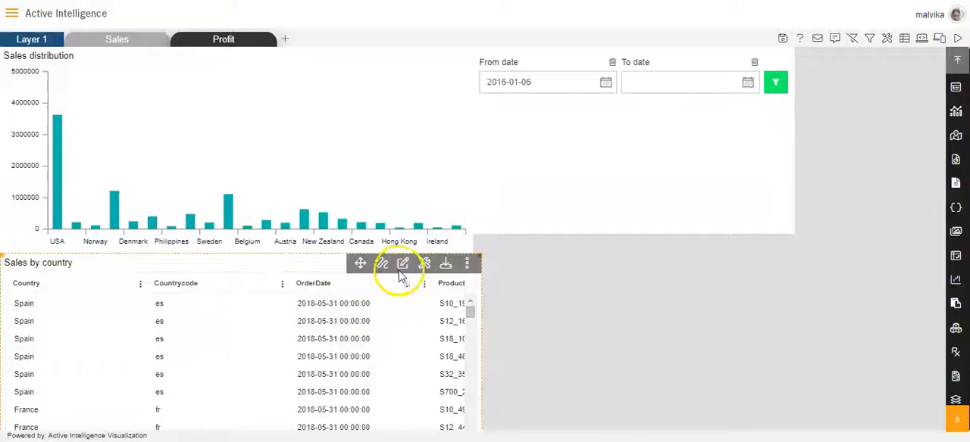
- Set the To date filter's default value to 2018-05-31 and enable Set Default When Clear
{"action": "left_click", "coordinate": [736, 59]}
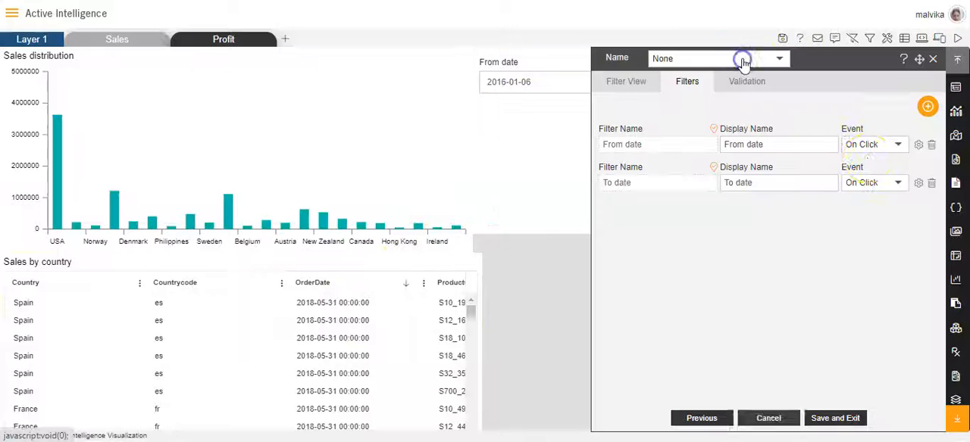
{"action": "left_click", "coordinate": [918, 187]}
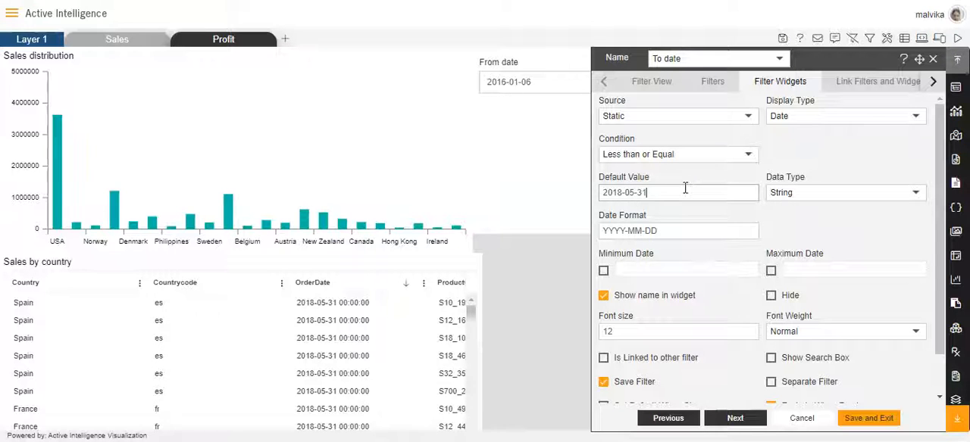
{"action": "scroll", "coordinate": [682, 265], "scroll_direction": "down", "scroll_amount": 1}
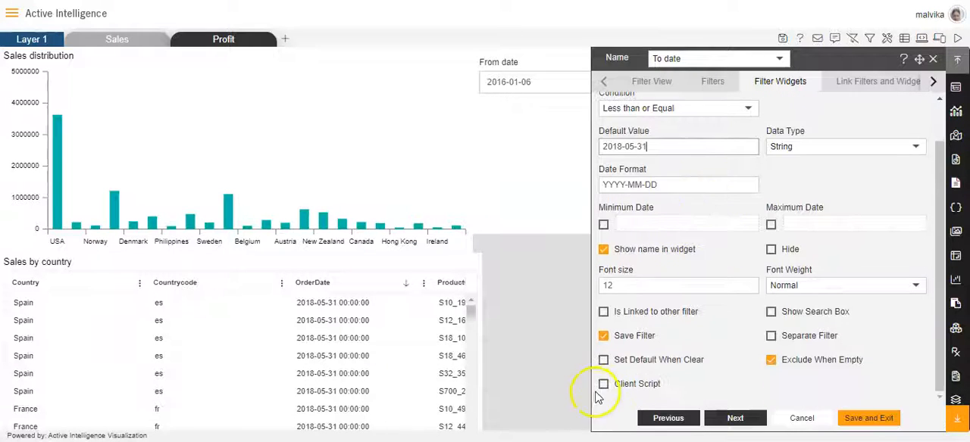
{"action": "left_click", "coordinate": [604, 363]}
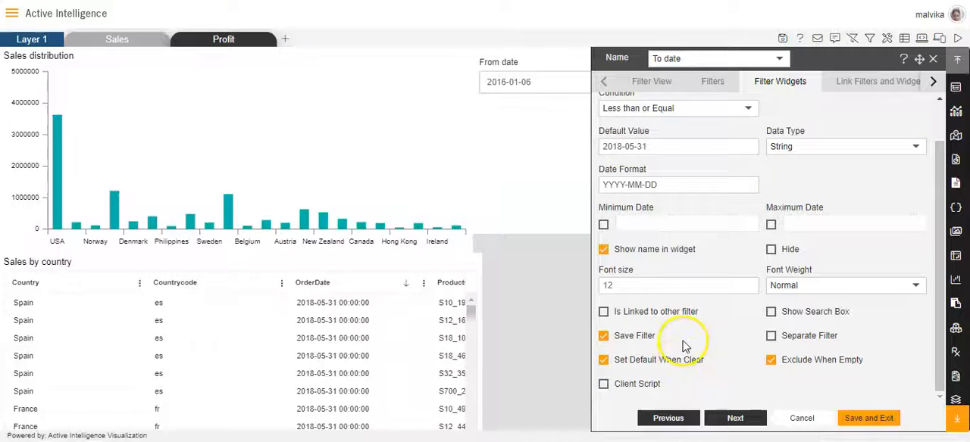
{"action": "scroll", "coordinate": [667, 288], "scroll_direction": "up", "scroll_amount": 1}
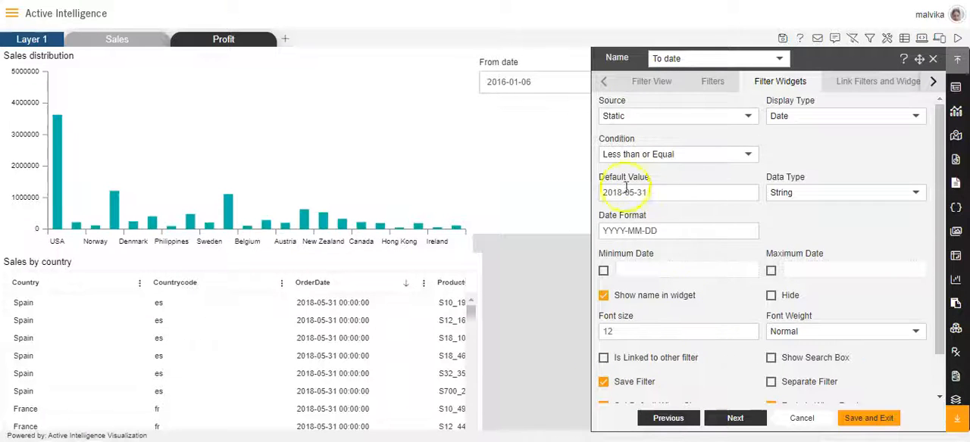
- Link the To date filter to the orderDate column of the Sales by country widget on Layer 1's Sales tab
{"action": "left_click", "coordinate": [874, 81]}
{"action": "left_click", "coordinate": [700, 118]}
{"action": "left_click", "coordinate": [669, 143]}
{"action": "left_click", "coordinate": [814, 118]}
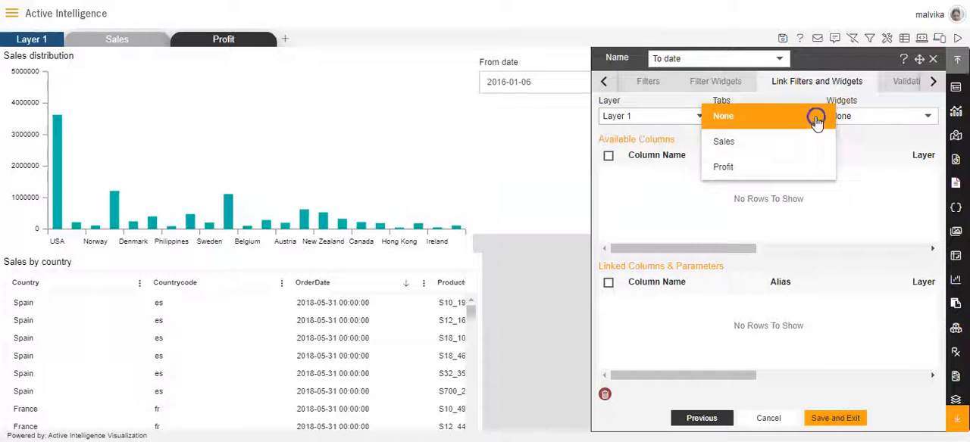
{"action": "left_click", "coordinate": [777, 137]}
{"action": "left_click", "coordinate": [924, 118]}
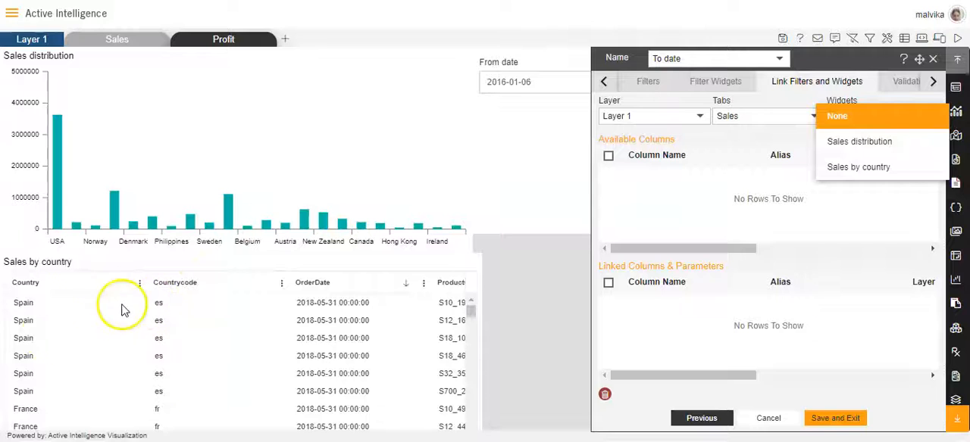
{"action": "left_click", "coordinate": [837, 167]}
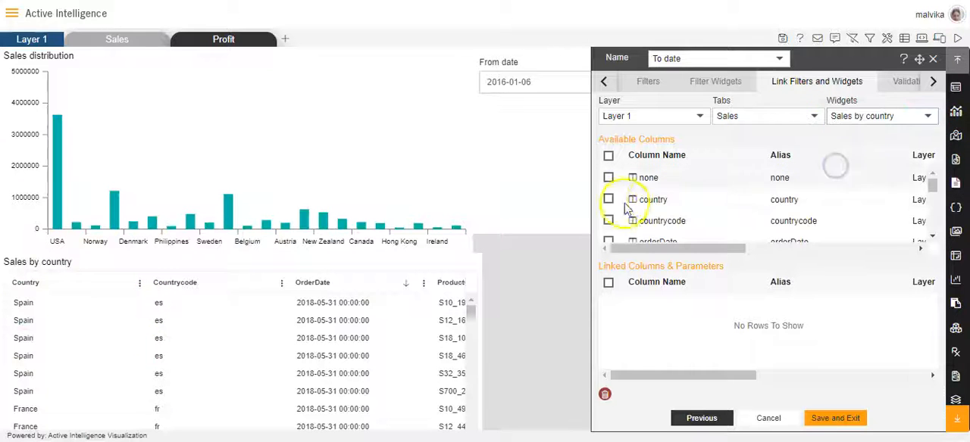
{"action": "left_click", "coordinate": [608, 171]}
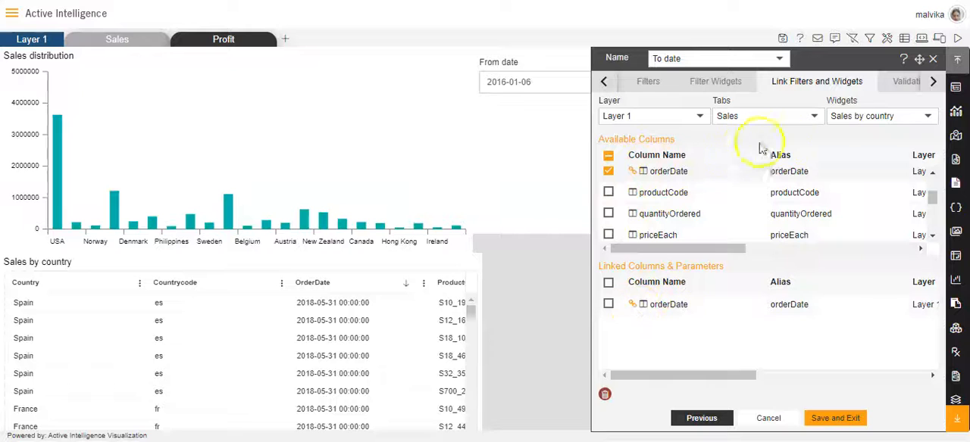
- Link the To date filter to the orderDate column of the Sales distribution widget as well
{"action": "left_click", "coordinate": [929, 120]}
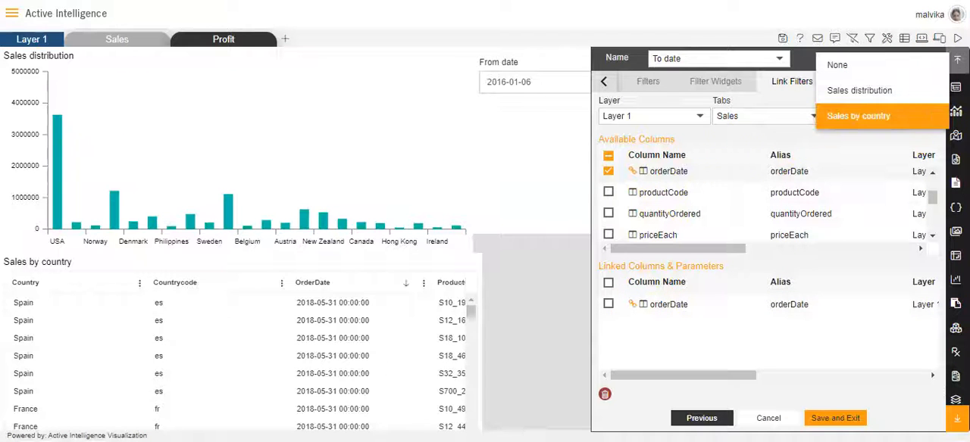
{"action": "left_click", "coordinate": [864, 90]}
{"action": "scroll", "coordinate": [628, 199], "scroll_direction": "down", "scroll_amount": 2}
{"action": "scroll", "coordinate": [628, 205], "scroll_direction": "up", "scroll_amount": 2}
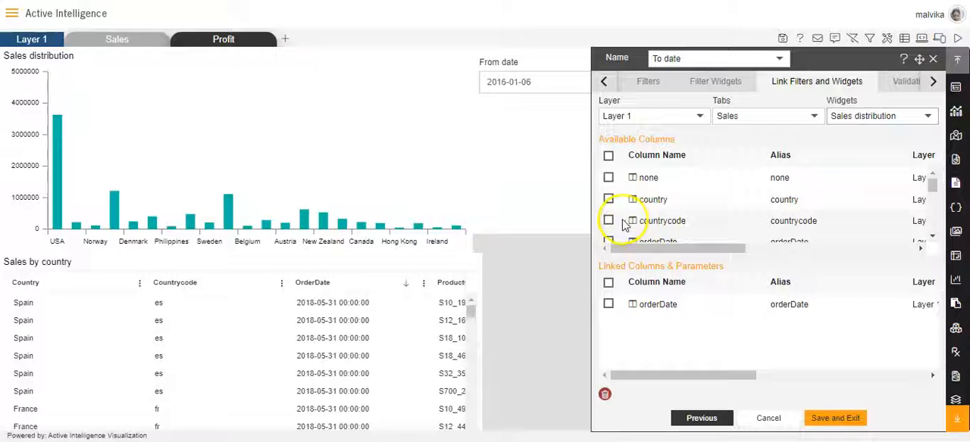
{"action": "left_click", "coordinate": [608, 241]}
- Add the To date filter to the dashboard's filter widget, then save and exit the filter settings
{"action": "left_click", "coordinate": [604, 82]}
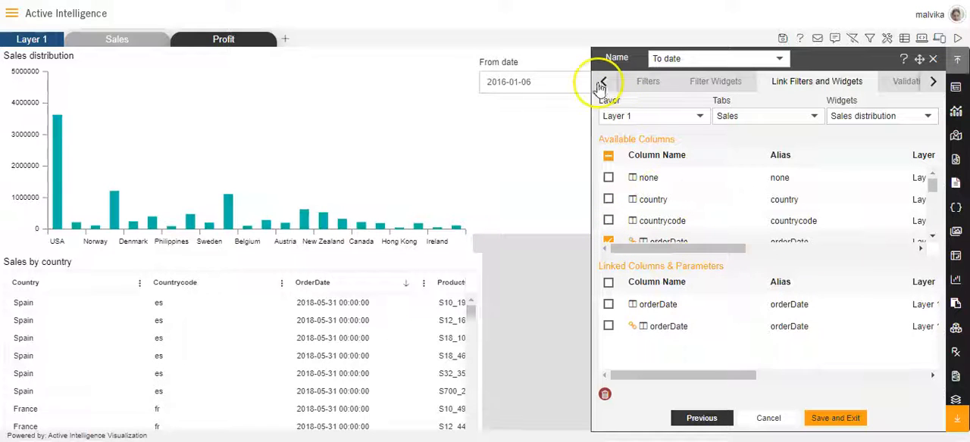
{"action": "left_click", "coordinate": [651, 82]}
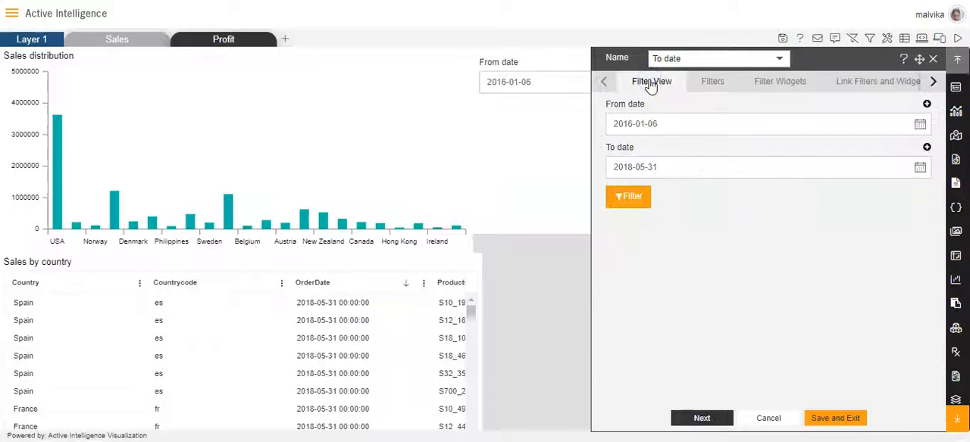
{"action": "left_click", "coordinate": [927, 148]}
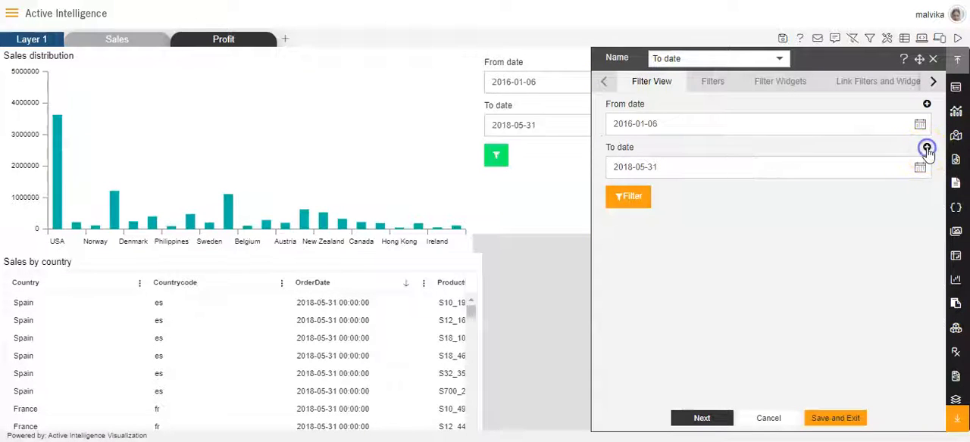
{"action": "left_click", "coordinate": [834, 418]}
- Save the dashboard, open its preview and accept the captured-screenshot notification
{"action": "left_click", "coordinate": [781, 39]}
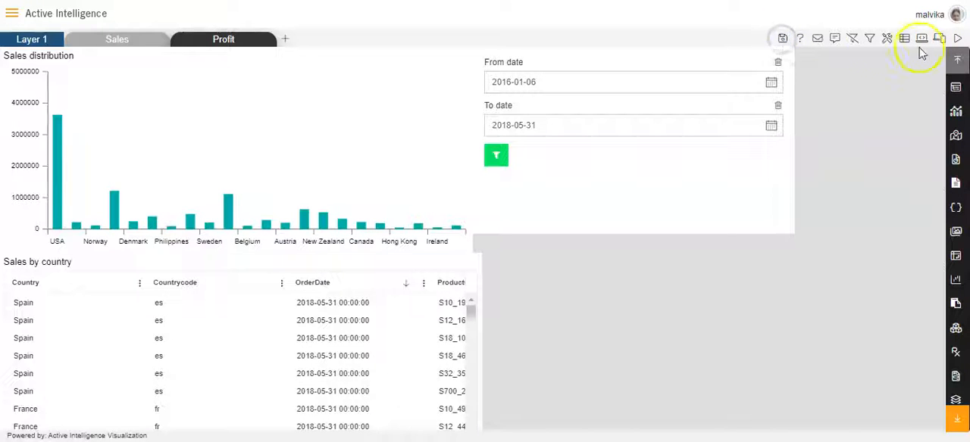
{"action": "left_click", "coordinate": [957, 38]}
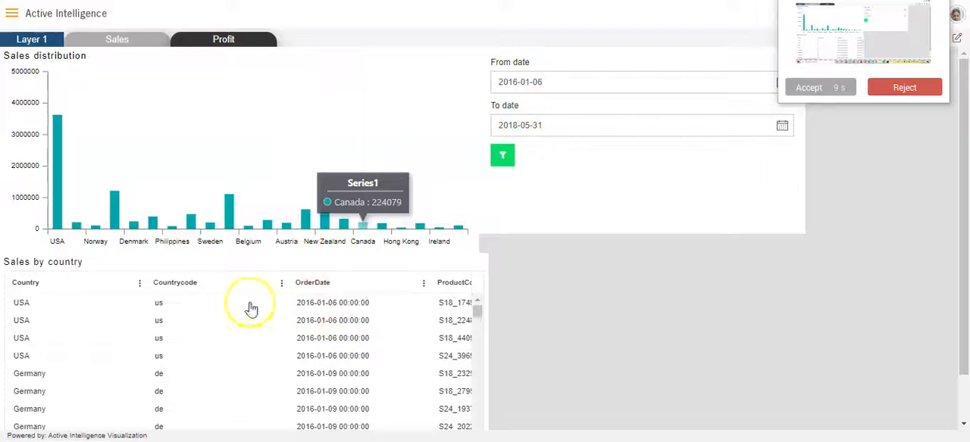
{"action": "left_click", "coordinate": [807, 88]}
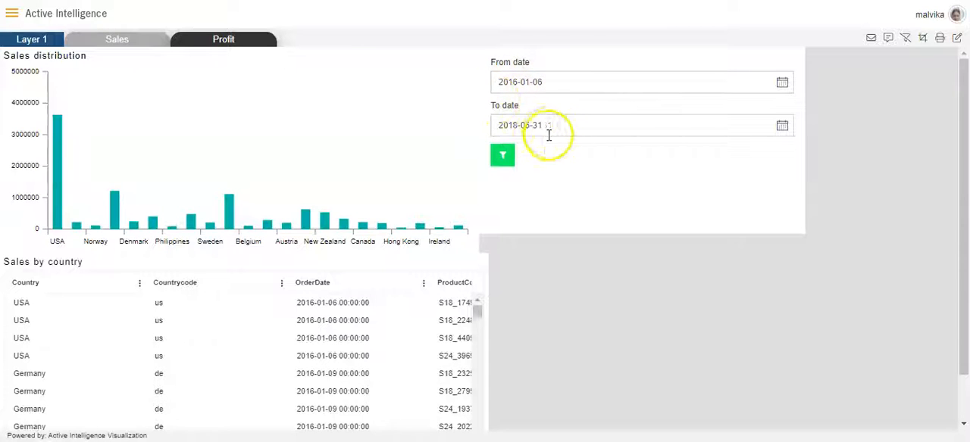
- Apply the filter with the default dates and check the Sales by country date range by sorting on OrderDate
{"action": "left_click", "coordinate": [504, 160]}
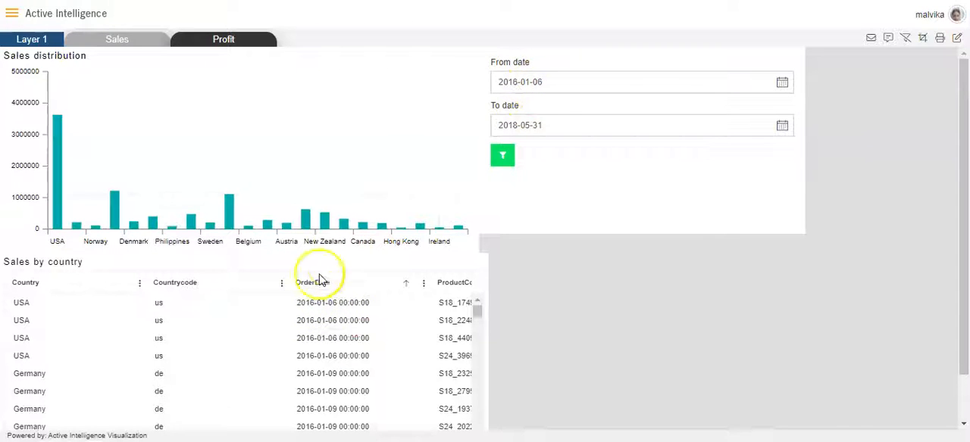
{"action": "left_click", "coordinate": [301, 309]}
{"action": "left_click", "coordinate": [310, 285]}
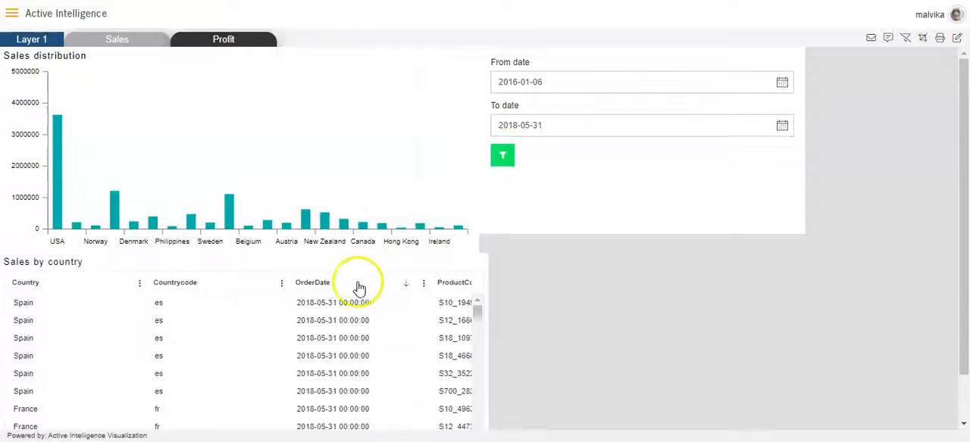
{"action": "left_click", "coordinate": [321, 281]}
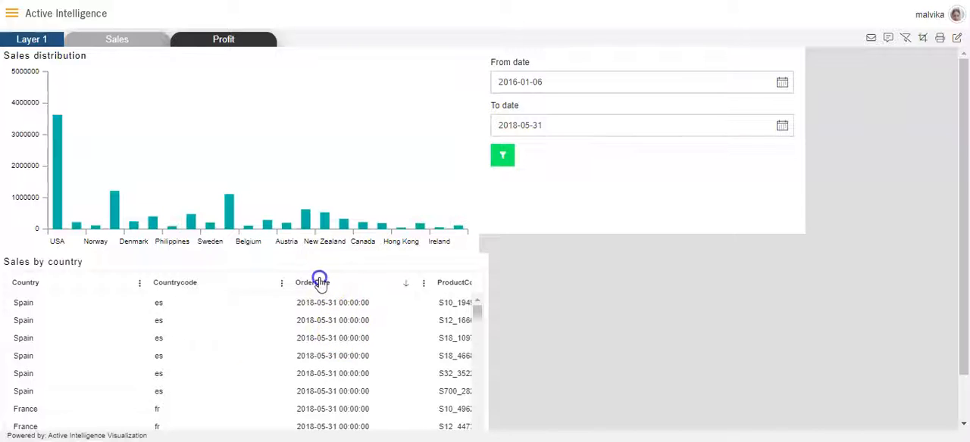
- Choose 2017-01-06 as the From date in the preview's filter
{"action": "left_click", "coordinate": [554, 83]}
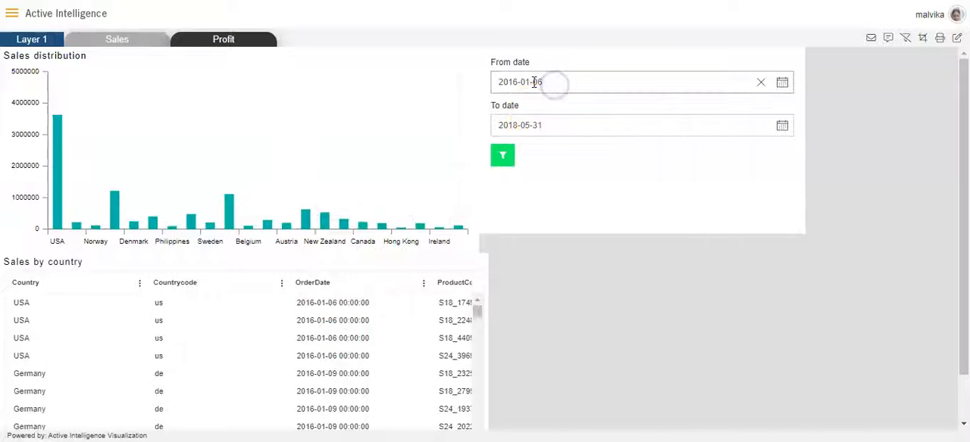
{"action": "left_click", "coordinate": [781, 83]}
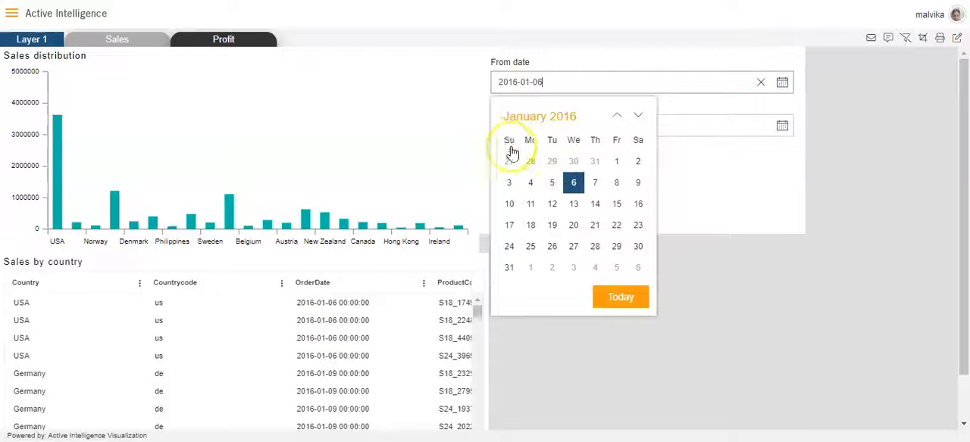
{"action": "left_click", "coordinate": [563, 118]}
{"action": "left_click", "coordinate": [518, 117]}
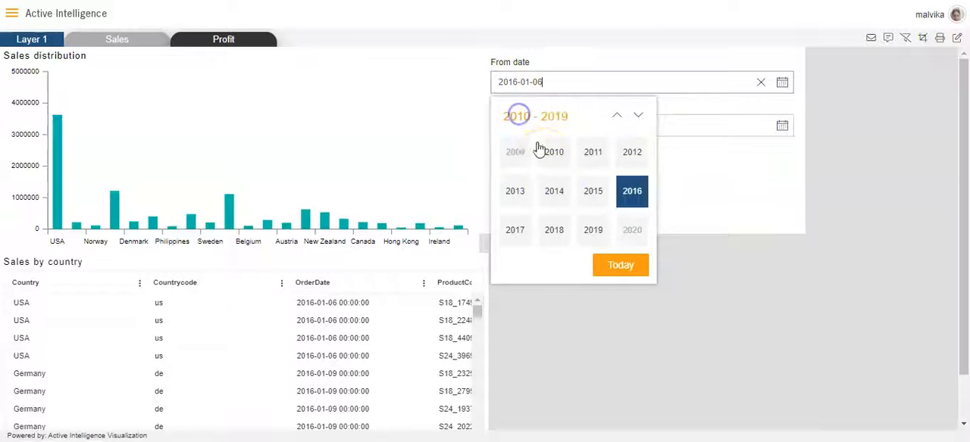
{"action": "left_click", "coordinate": [516, 232]}
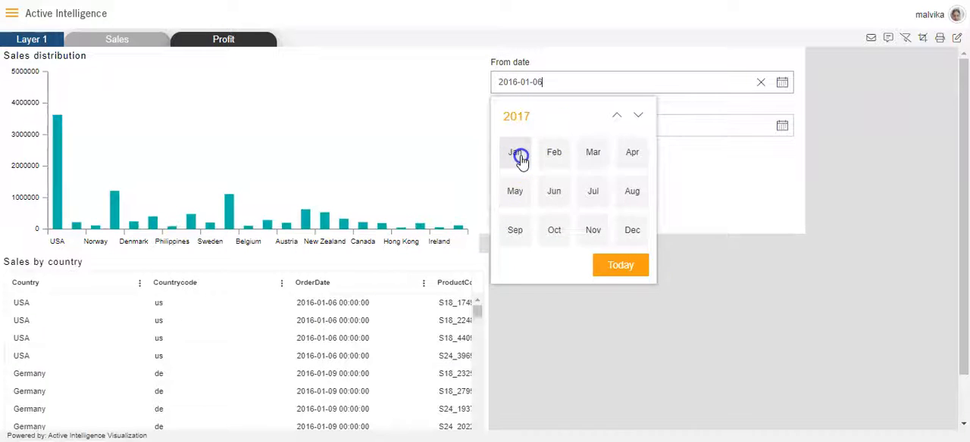
{"action": "left_click", "coordinate": [516, 152]}
{"action": "left_click", "coordinate": [616, 162]}
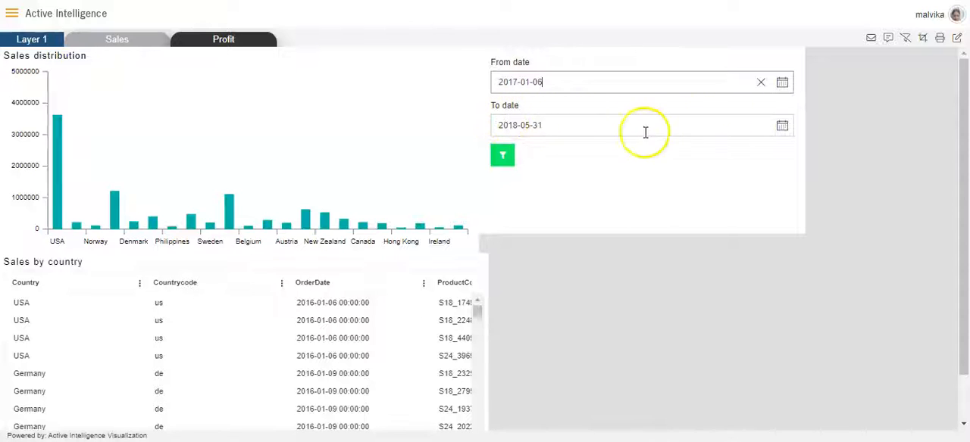
- Choose 2017-05-31 as the To date and apply the date filter to the widgets
{"action": "left_click", "coordinate": [781, 127]}
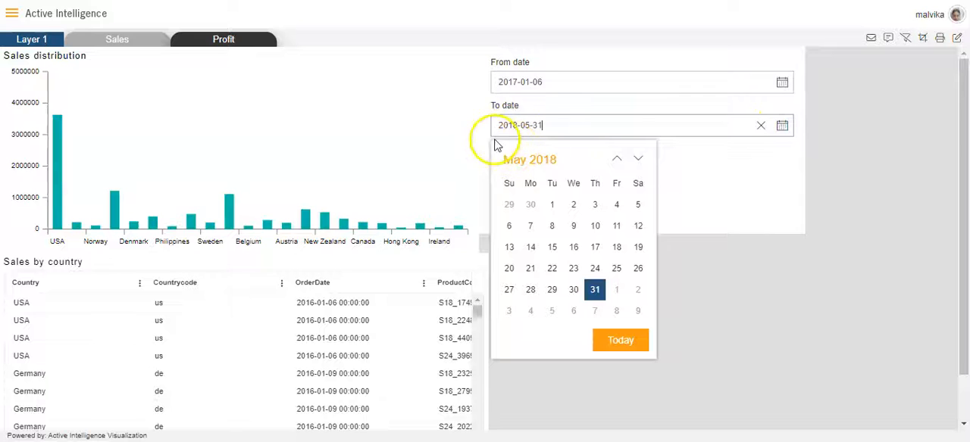
{"action": "left_click", "coordinate": [541, 162]}
{"action": "left_click", "coordinate": [528, 163]}
{"action": "left_click", "coordinate": [515, 272]}
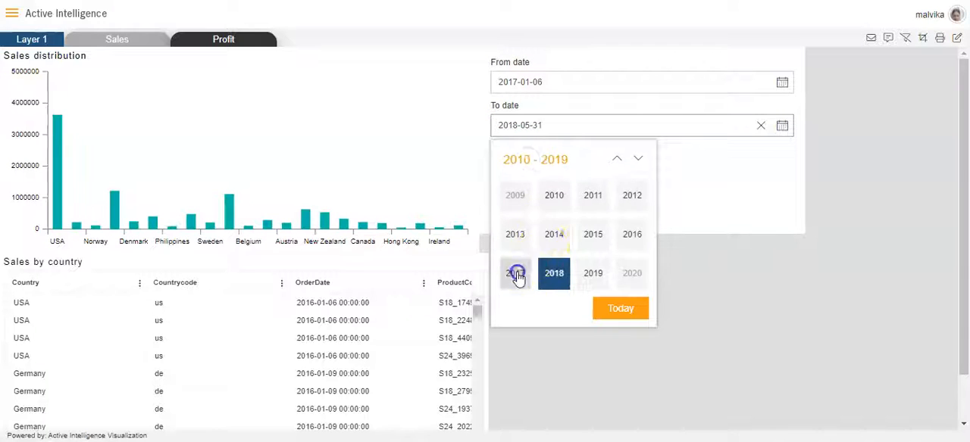
{"action": "left_click", "coordinate": [515, 236]}
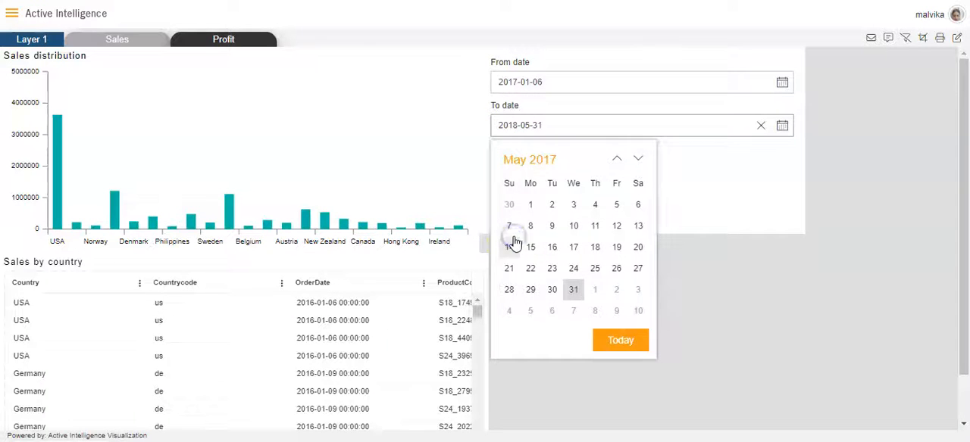
{"action": "left_click", "coordinate": [573, 290]}
{"action": "left_click", "coordinate": [503, 156]}
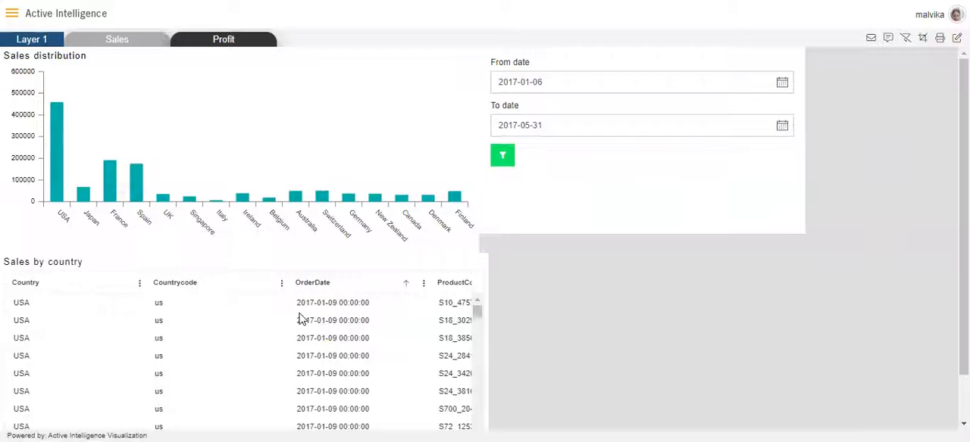
- Check the earliest and latest filtered orders by sorting Sales by country on OrderDate in both directions
{"action": "left_click", "coordinate": [315, 287]}
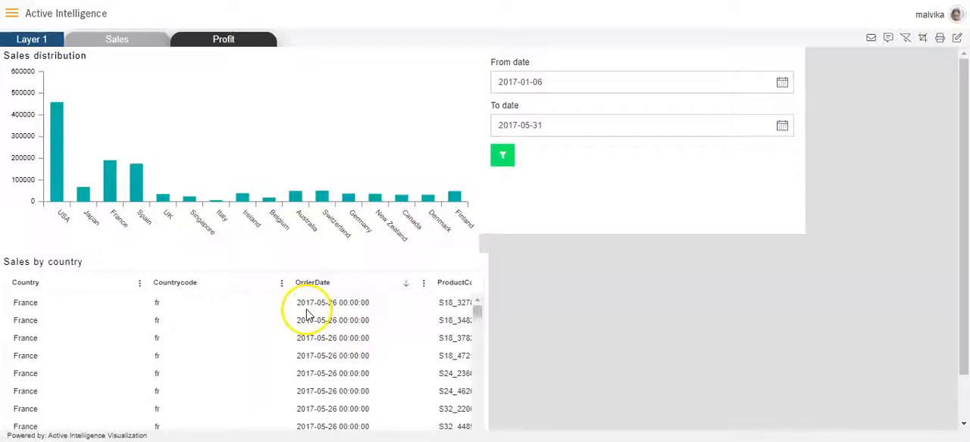
{"action": "left_click", "coordinate": [317, 286]}
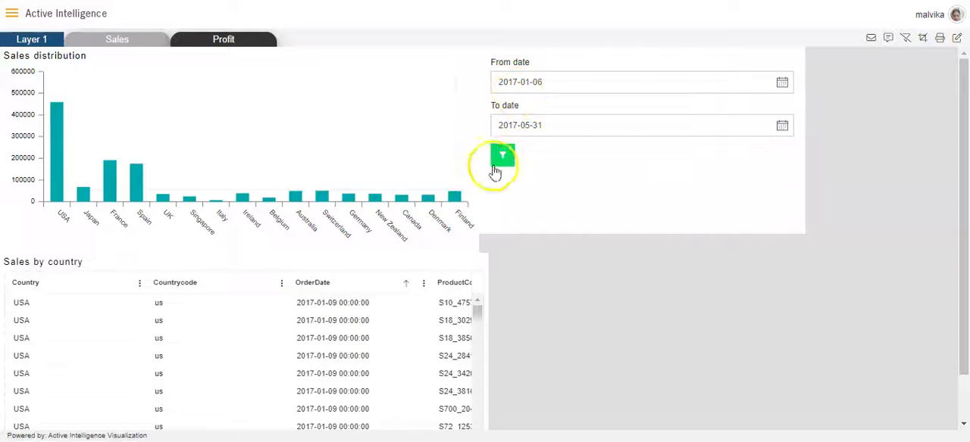
{"action": "left_click", "coordinate": [309, 284]}
{"action": "left_click", "coordinate": [312, 285]}
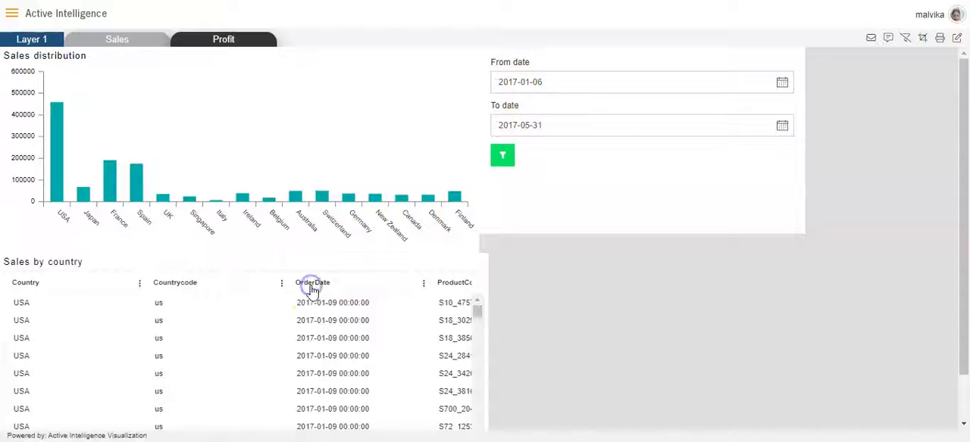
{"action": "left_click", "coordinate": [312, 288]}
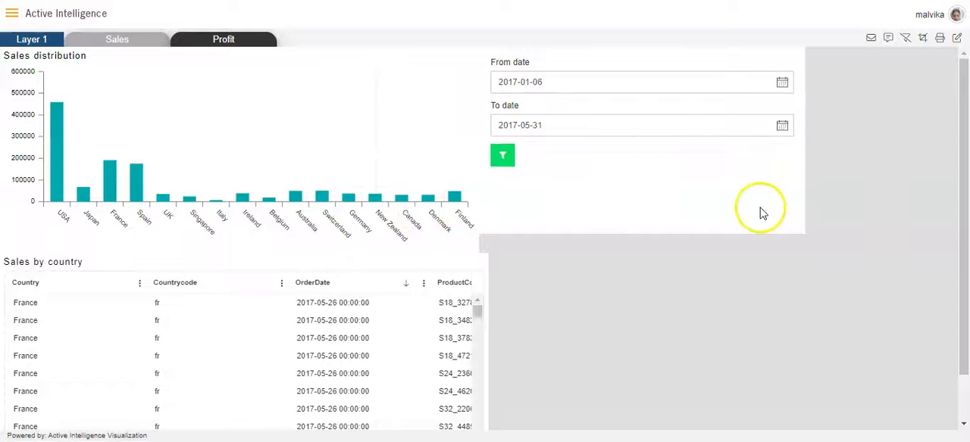
- Return to dashboard editing and resize the date filter widget to be wider and shorter
{"action": "left_click", "coordinate": [959, 40]}
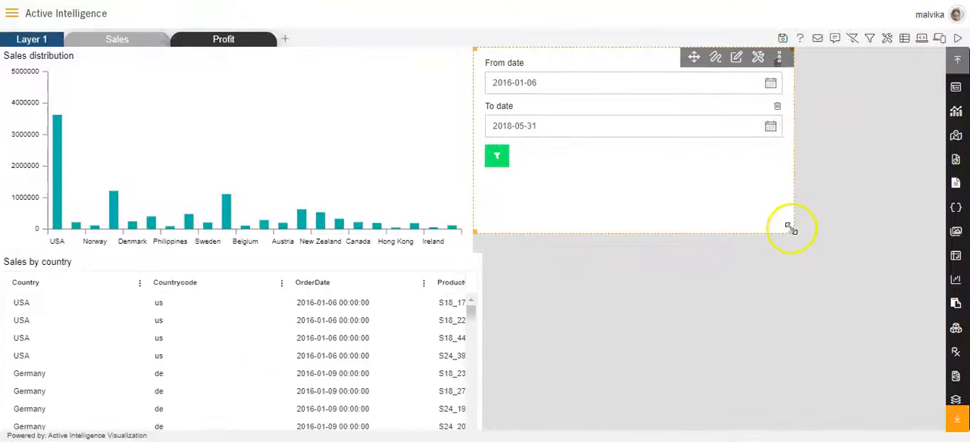
{"action": "left_click_drag", "start_coordinate": [791, 229], "coordinate": [833, 172]}
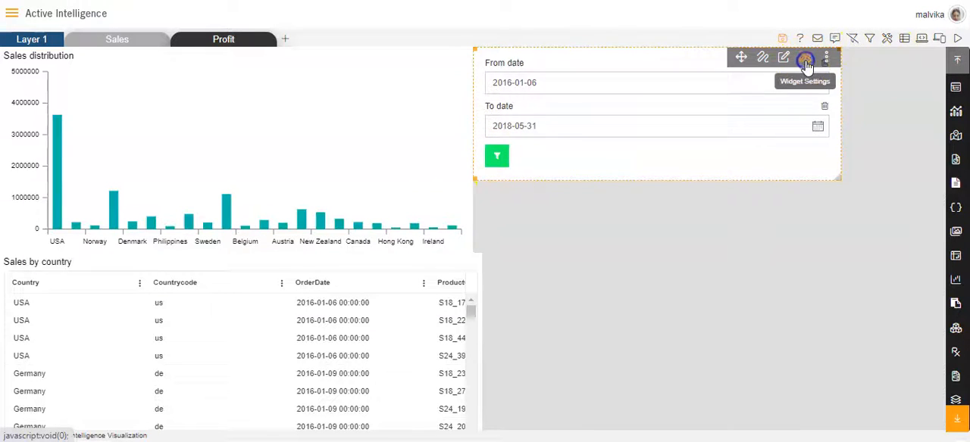
- Enable Single Line Content, Horizontal Placement and Align Button Inline With Control in the date filter widget's form control properties
{"action": "left_click", "coordinate": [803, 57]}
{"action": "left_click", "coordinate": [684, 222]}
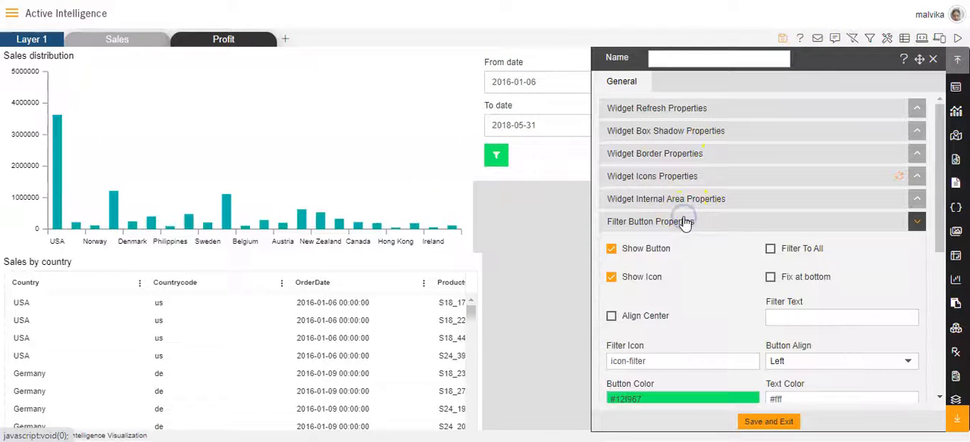
{"action": "scroll", "coordinate": [684, 219], "scroll_direction": "down", "scroll_amount": 4}
{"action": "scroll", "coordinate": [683, 227], "scroll_direction": "down", "scroll_amount": 3}
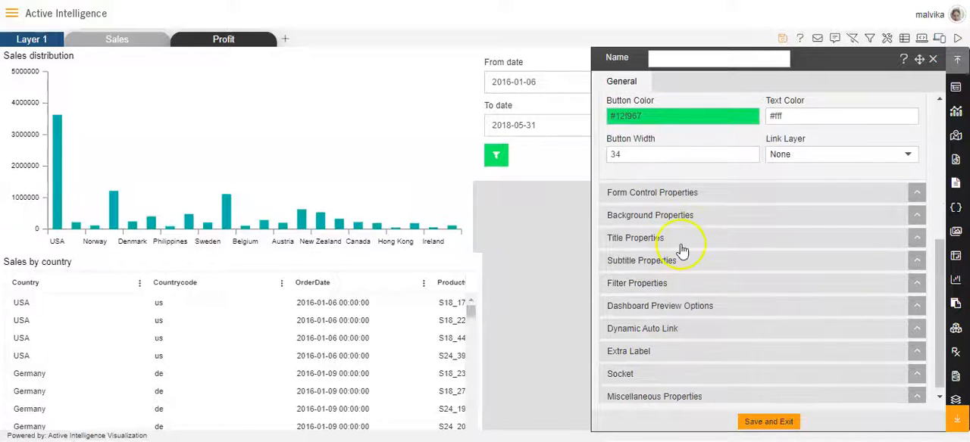
{"action": "left_click", "coordinate": [663, 198]}
{"action": "scroll", "coordinate": [665, 196], "scroll_direction": "down", "scroll_amount": 1}
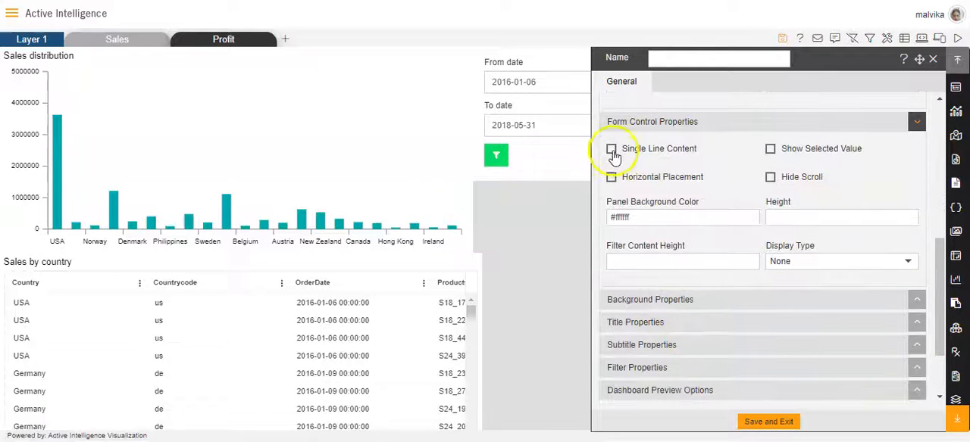
{"action": "left_click", "coordinate": [610, 177]}
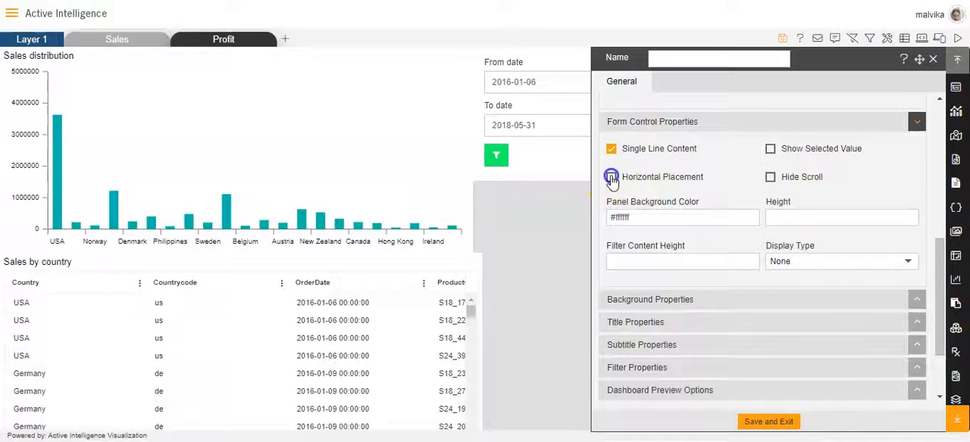
{"action": "left_click", "coordinate": [612, 206]}
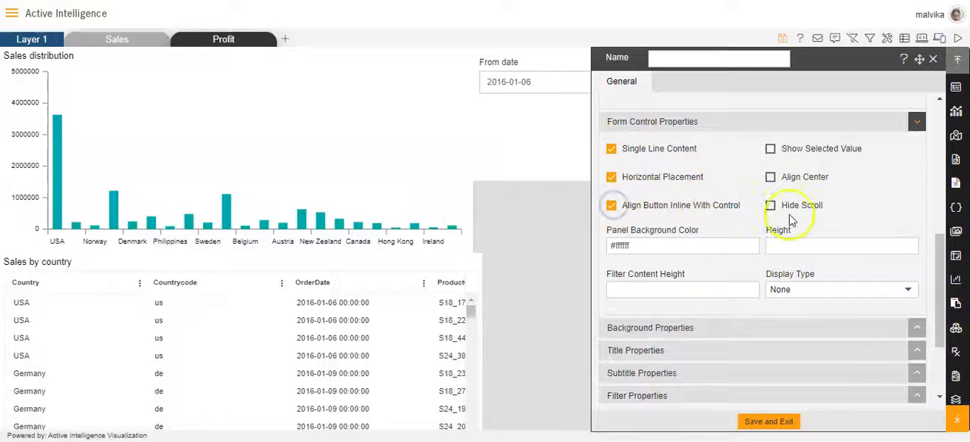
- Save the date filter widget's property changes and reduce its height to fit closely around the single row of controls
{"action": "left_click", "coordinate": [768, 422]}
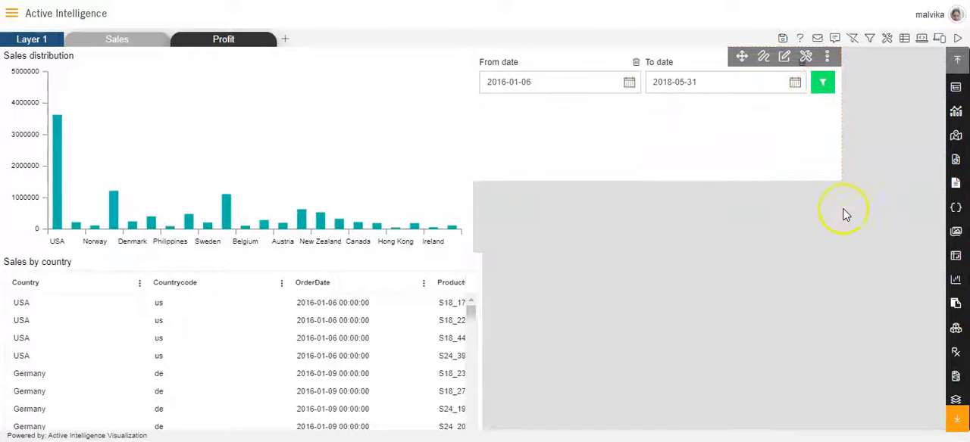
{"action": "left_click_drag", "start_coordinate": [838, 179], "coordinate": [827, 124]}
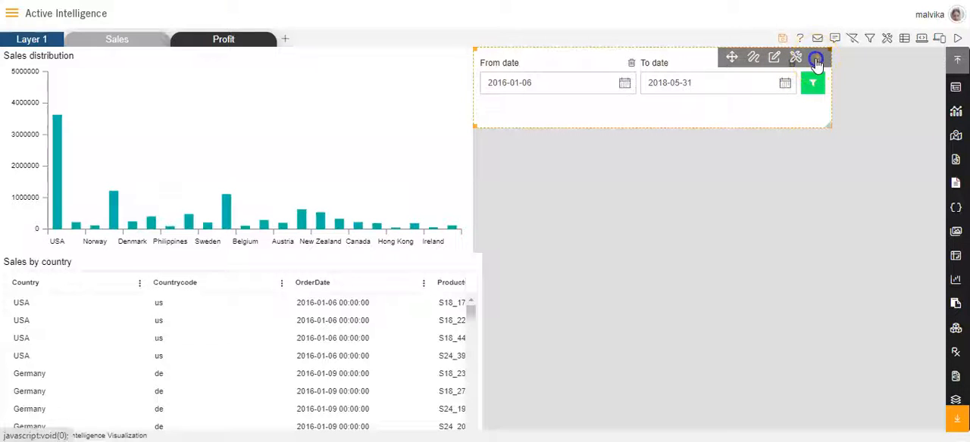
- Bring the date filter widget forward and place it over the upper part of the Sales distribution chart
{"action": "left_click", "coordinate": [816, 59]}
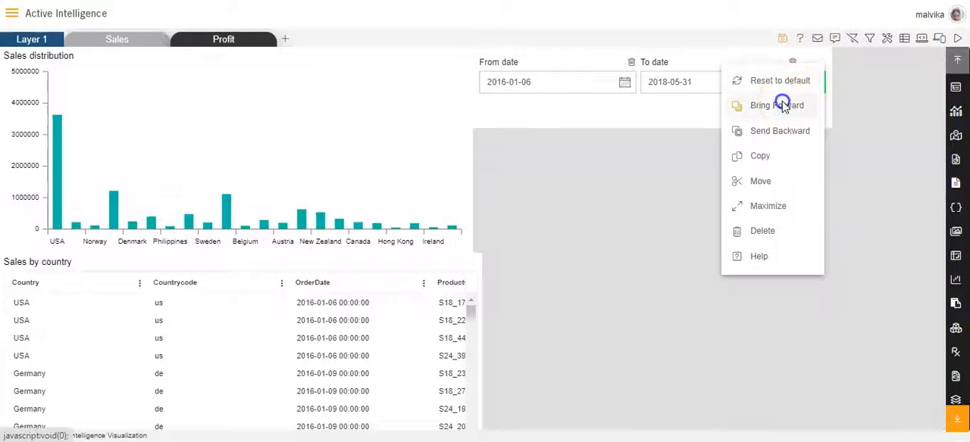
{"action": "left_click", "coordinate": [784, 105]}
{"action": "left_click_drag", "start_coordinate": [736, 54], "coordinate": [371, 65]}
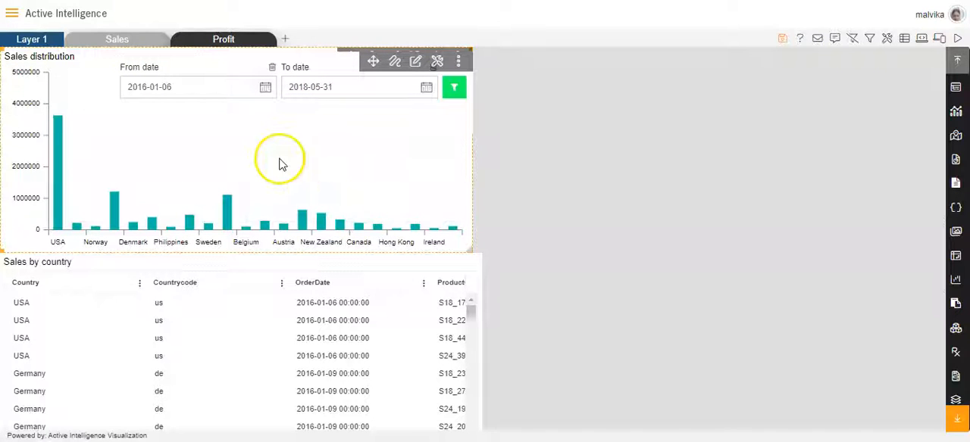
- Widen the Sales distribution chart slightly and move the date filter widget flush with the chart's upper-right corner
{"action": "left_click_drag", "start_coordinate": [469, 251], "coordinate": [511, 239]}
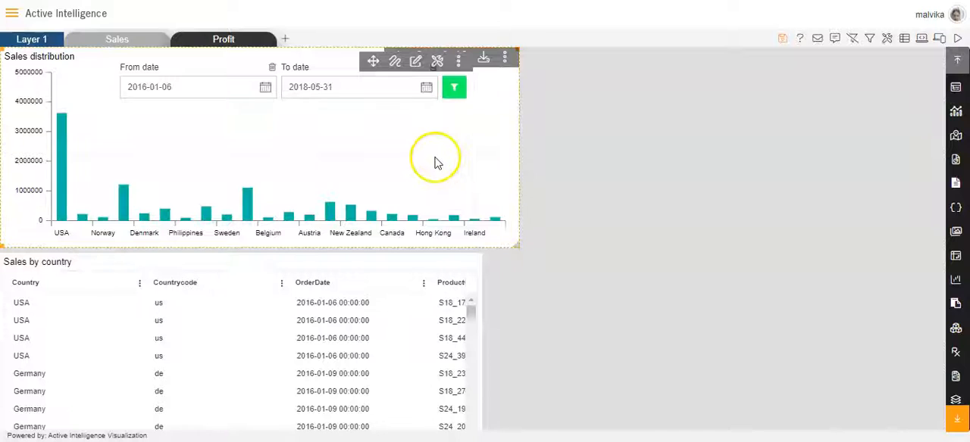
{"action": "left_click_drag", "start_coordinate": [373, 63], "coordinate": [419, 66]}
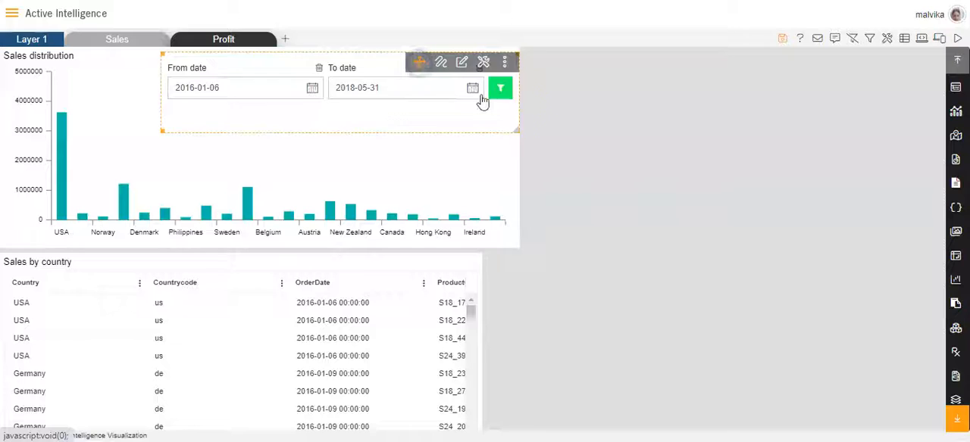
{"action": "left_click", "coordinate": [542, 144]}
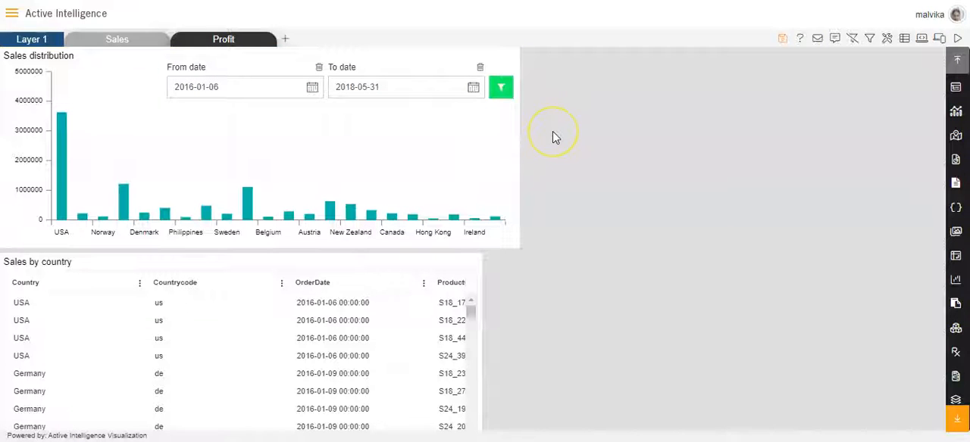